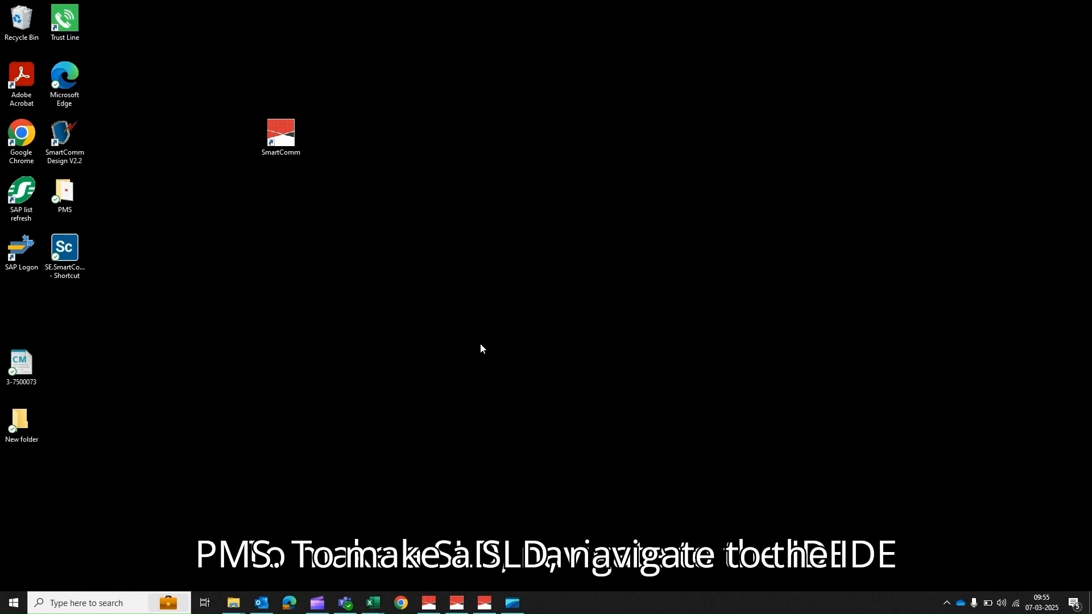
# Step: Switch to iVisionmax IDE and create a new screen
pyautogui.click(486, 603)
pyautogui.click(58, 19)
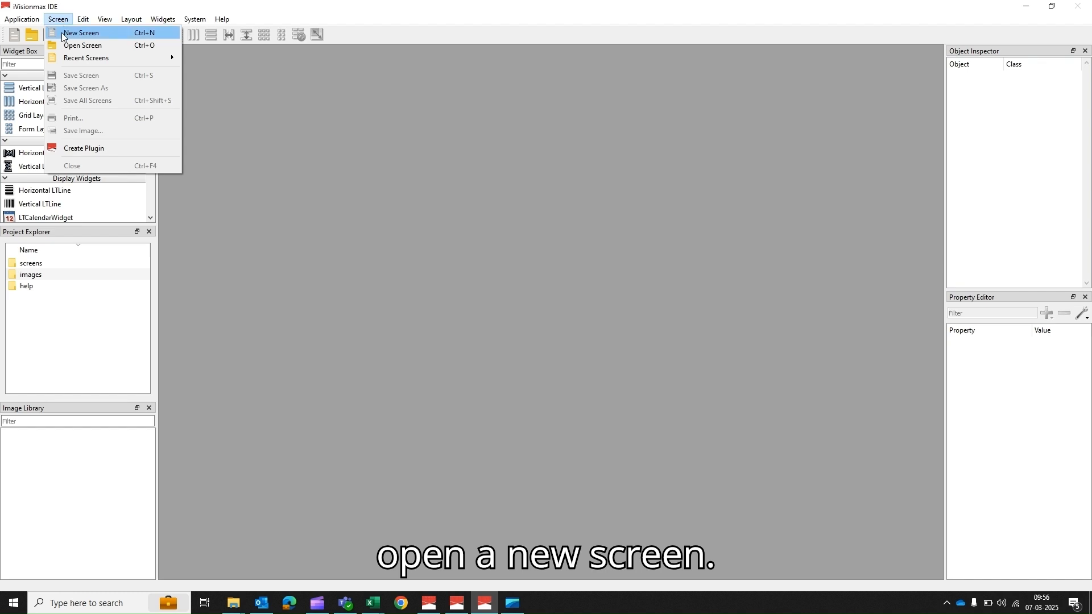
pyautogui.click(82, 32)
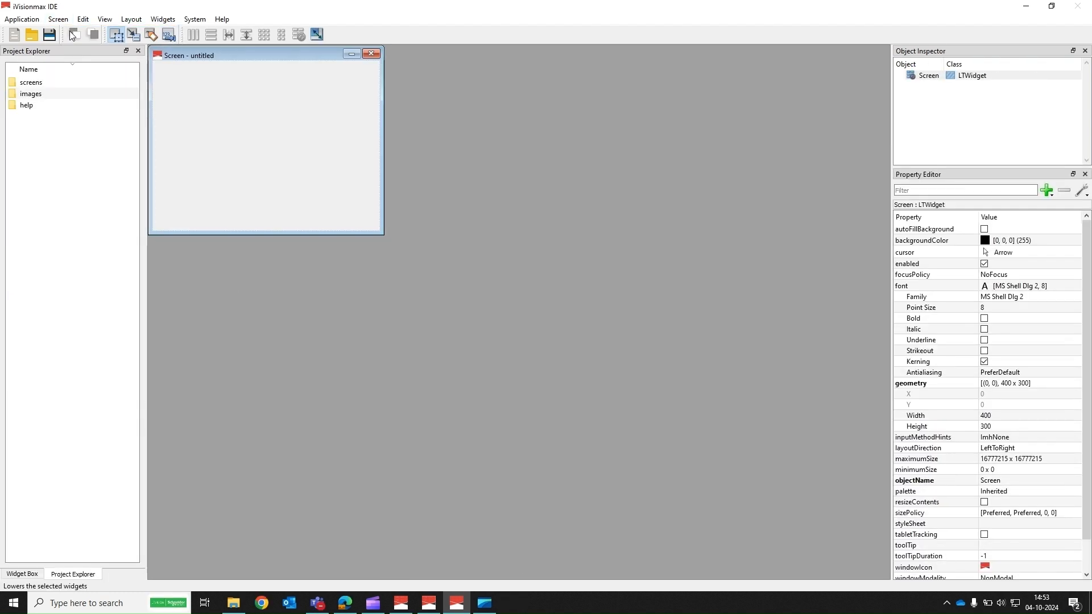
# Step: Save the new screen as DemoSLD in the SmartCommSLD folder
pyautogui.hotkey('ctrl', 's')
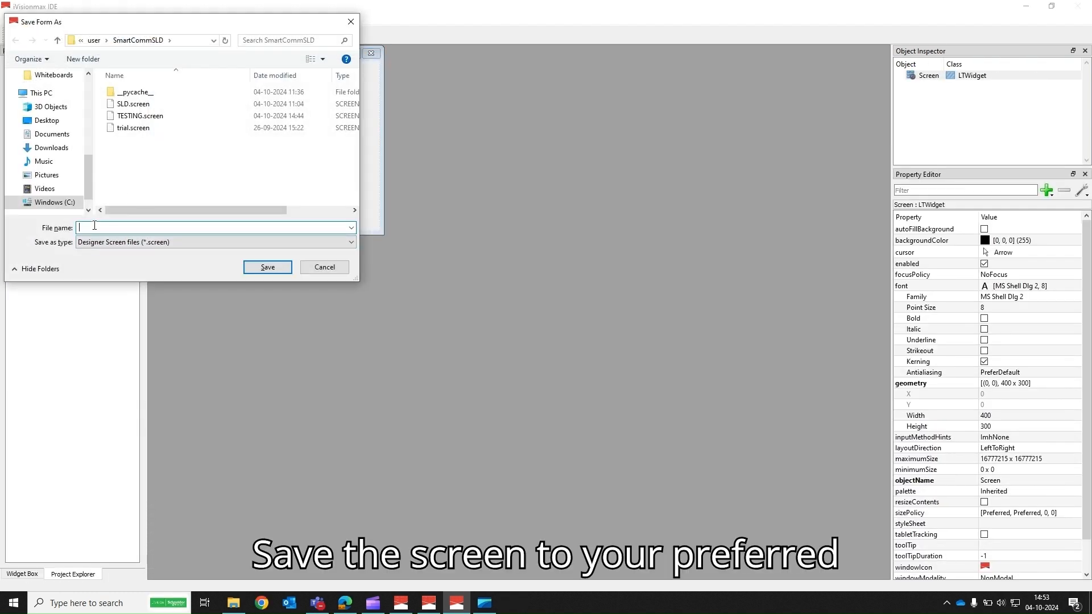
pyautogui.write('DemoSLD')
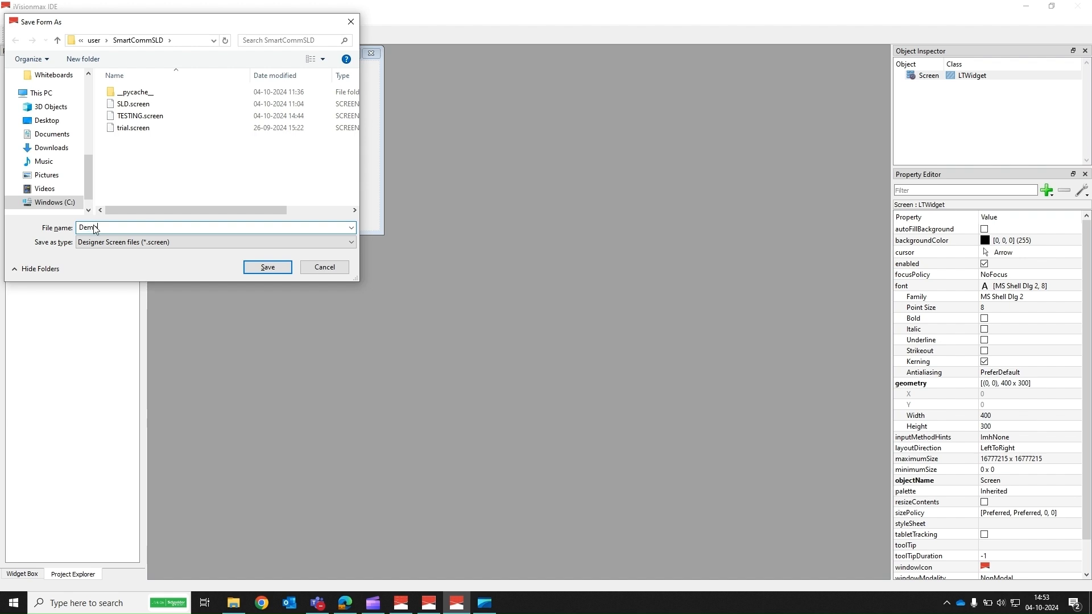
pyautogui.click(267, 267)
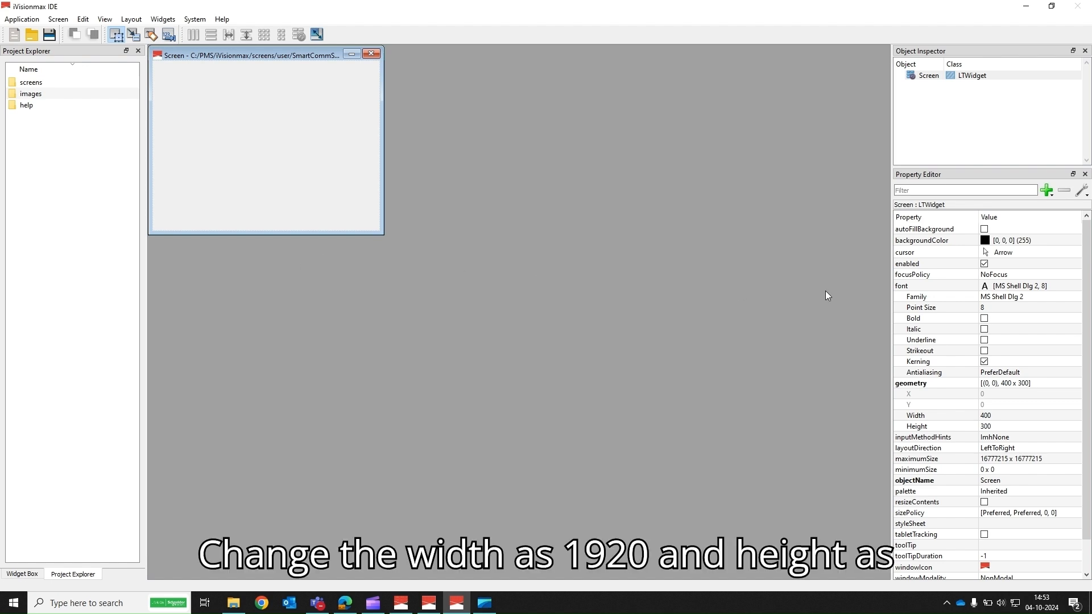
# Step: Set the screen's geometry to width 1920 and height 830
pyautogui.click(996, 416)
pyautogui.press('BackSpace')
pyautogui.write('1')
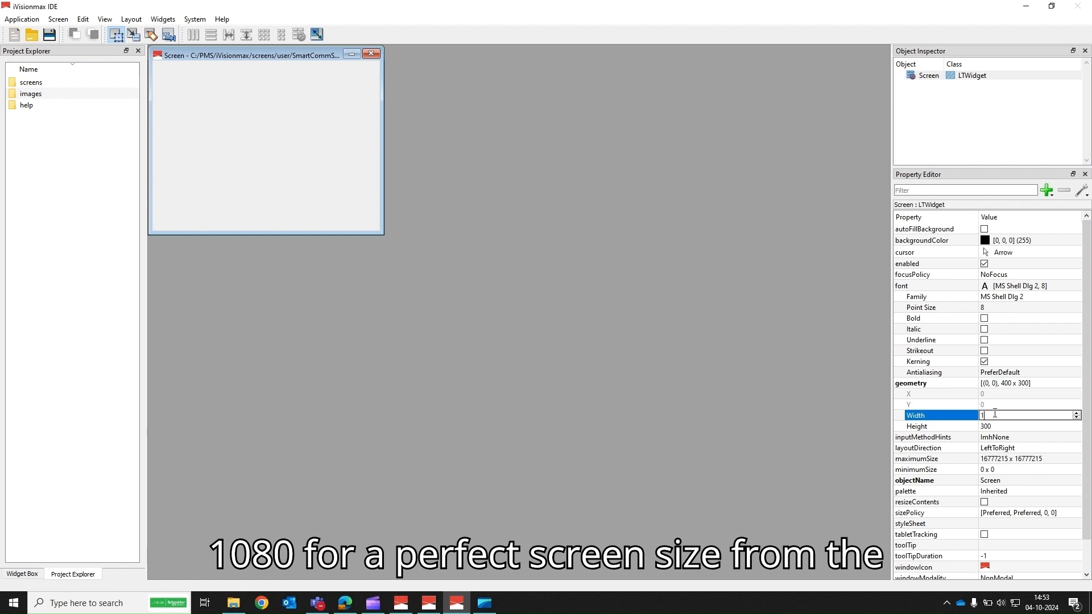
pyautogui.write('920')
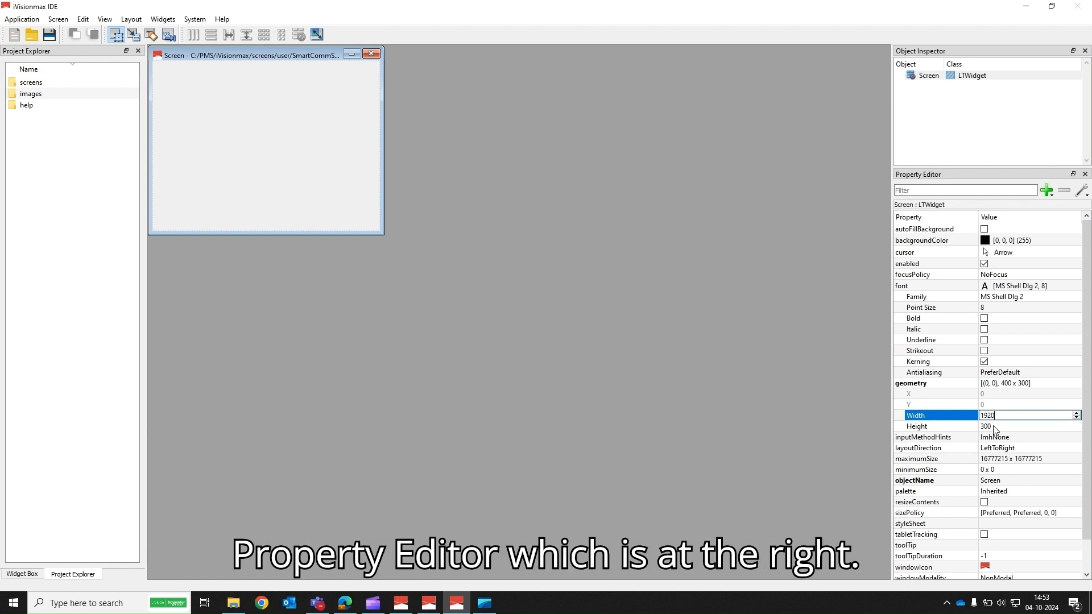
pyautogui.press('Return')
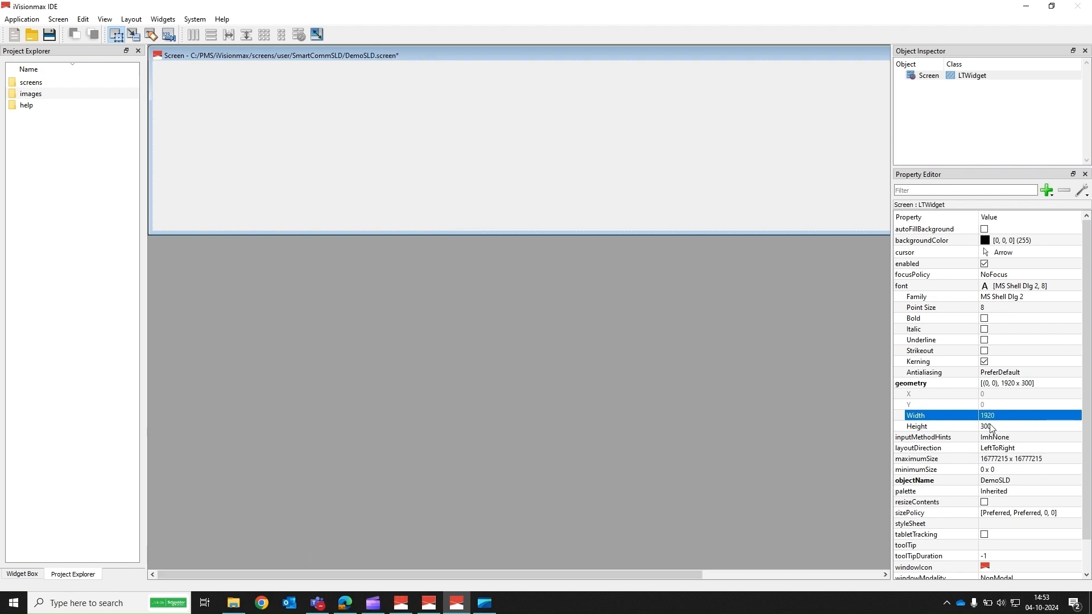
pyautogui.click(991, 426)
pyautogui.press('BackSpace')
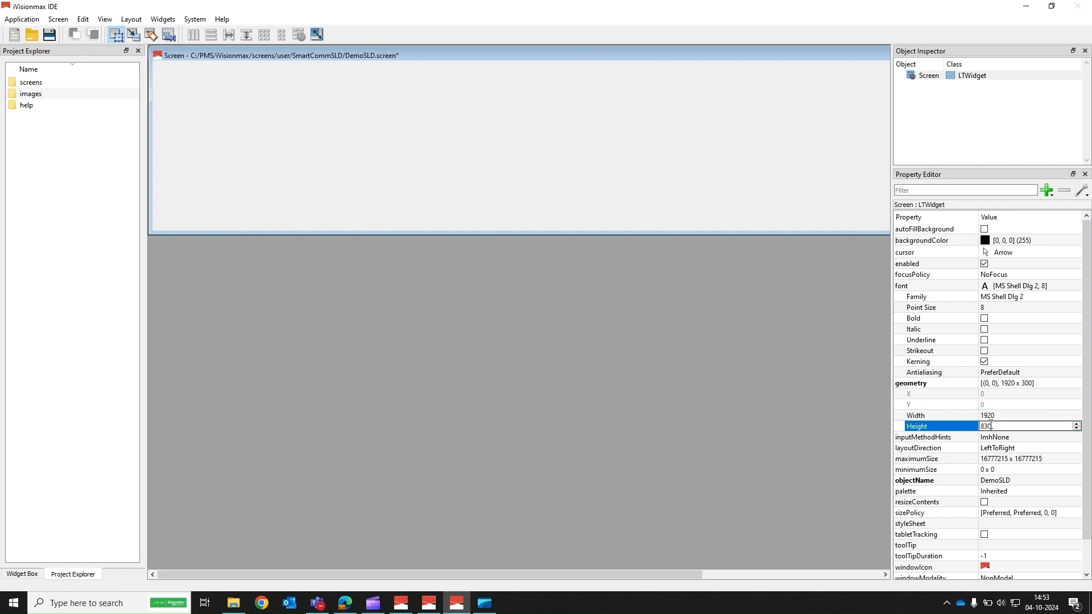
pyautogui.press('Return')
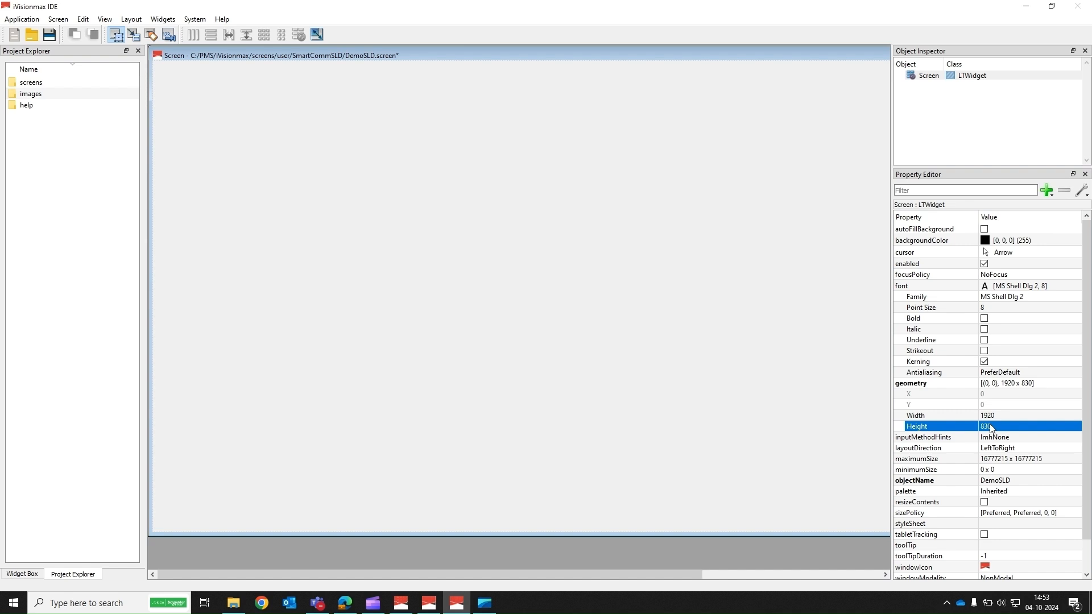
# Step: Set the screen's backgroundColor to white (#ffffff)
pyautogui.click(985, 241)
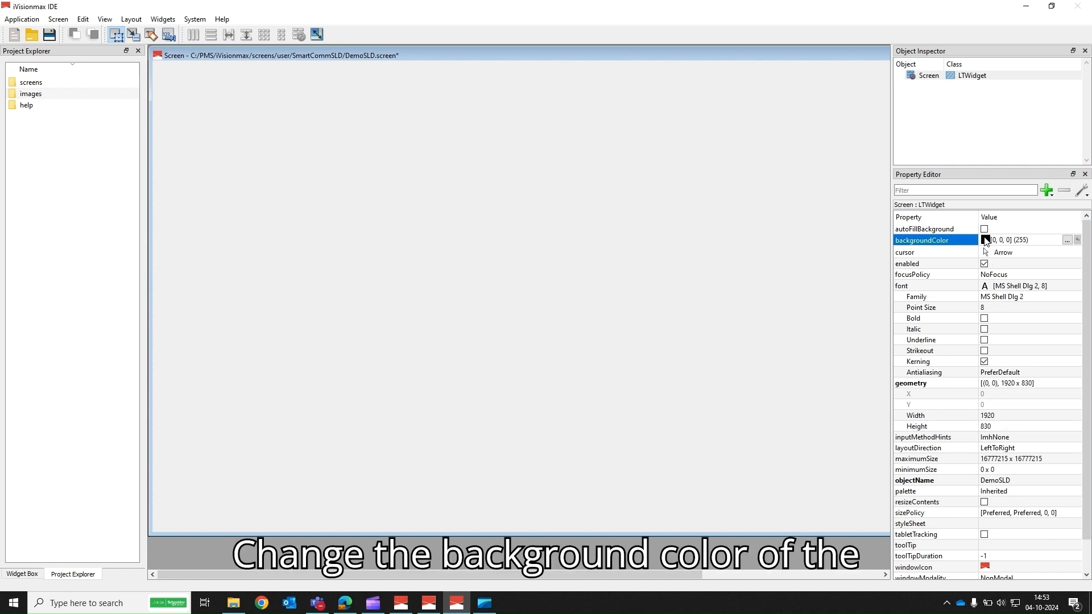
pyautogui.click(1067, 240)
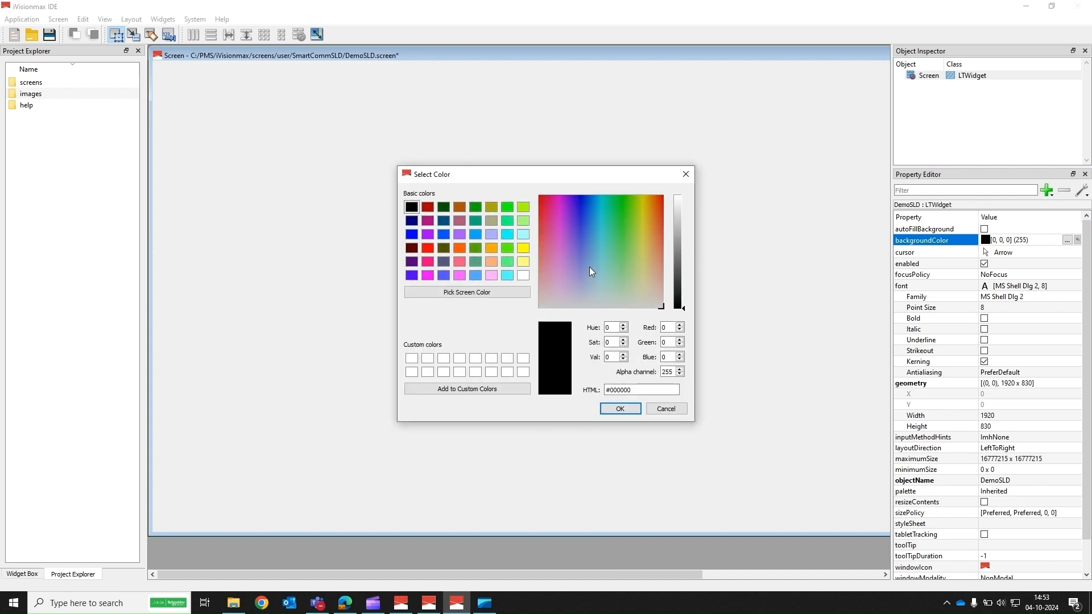
pyautogui.click(523, 276)
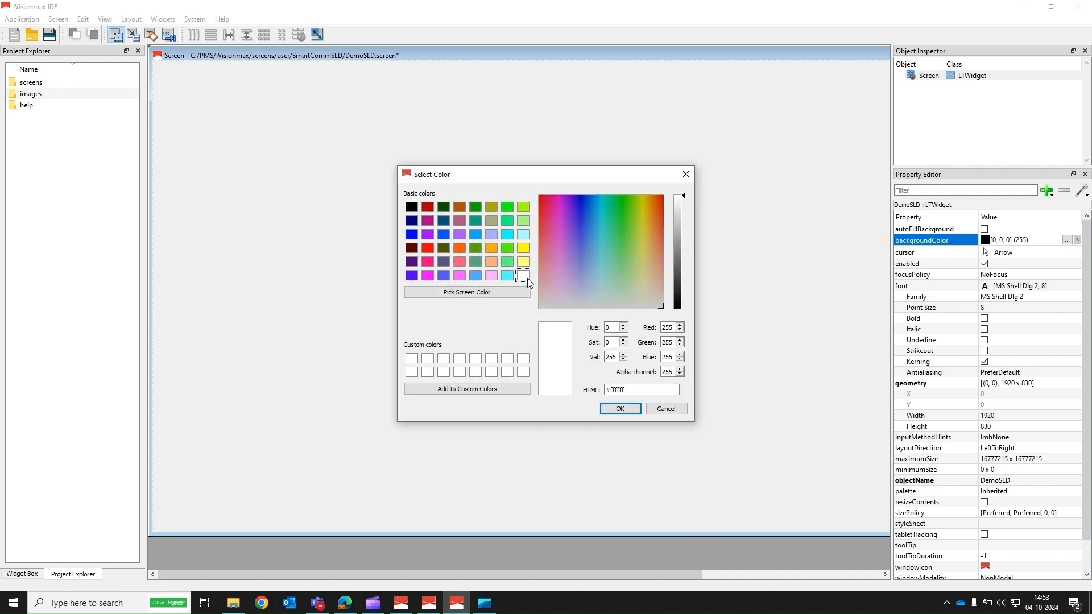
pyautogui.click(619, 408)
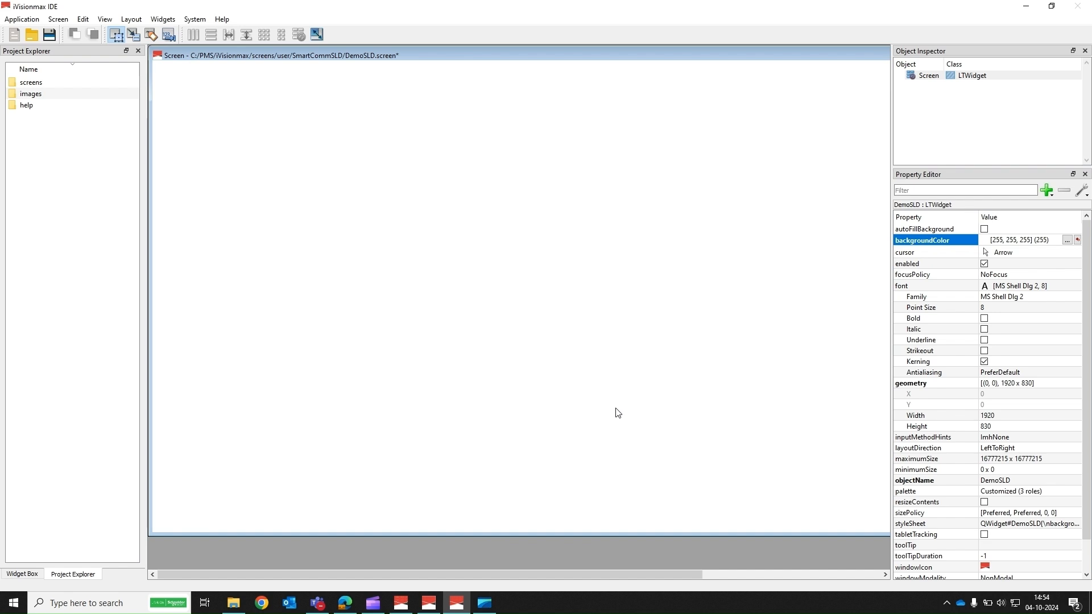
# Step: Search the widget box for MV and place an IECMVLVSubstation widget near the top centre of the screen
pyautogui.click(23, 572)
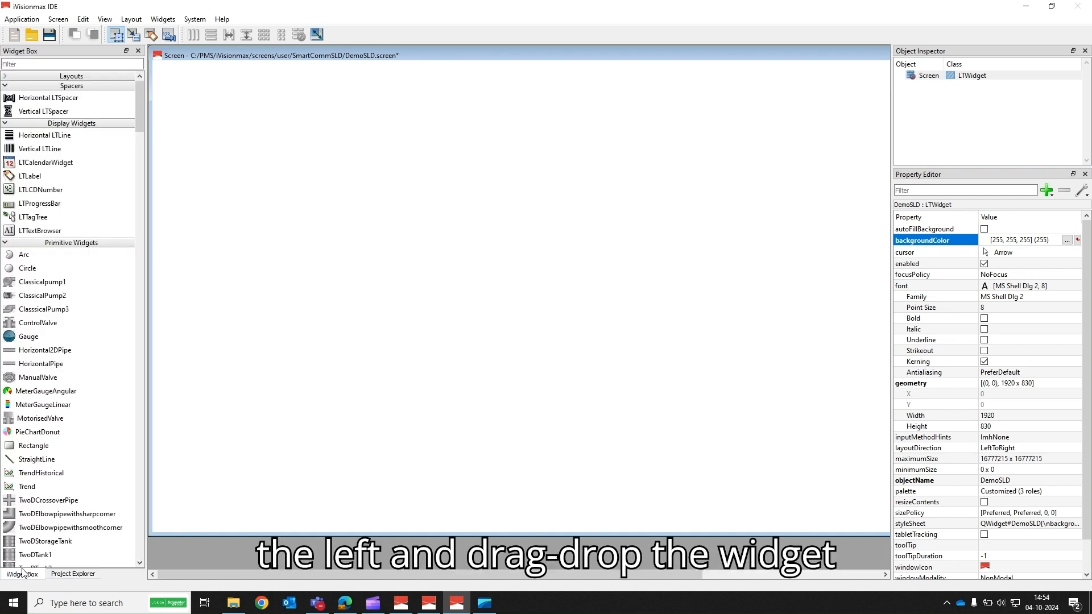
pyautogui.click(22, 64)
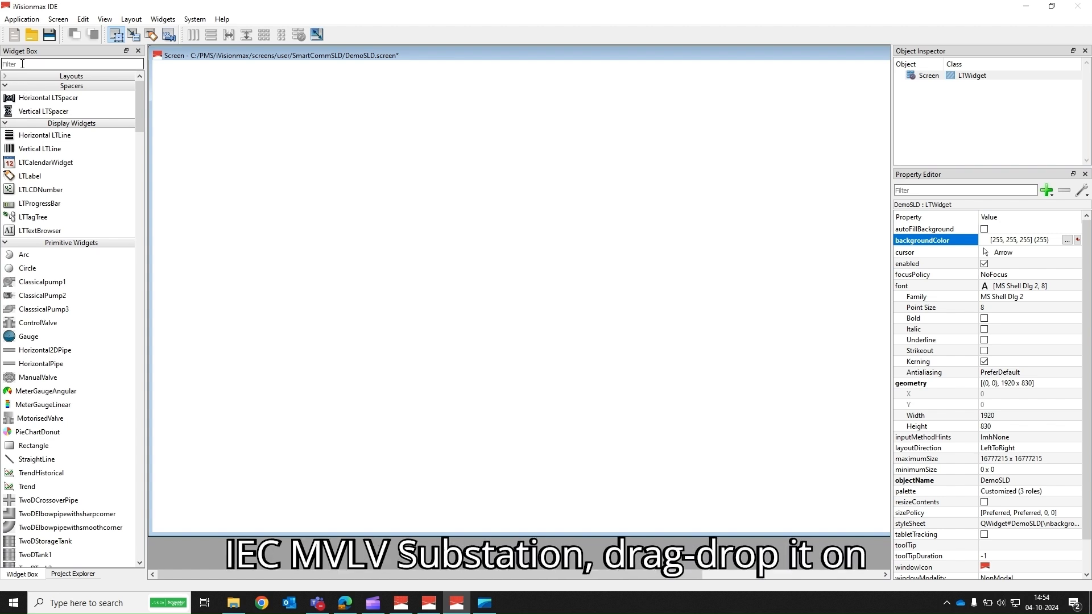
pyautogui.write('MVLV')
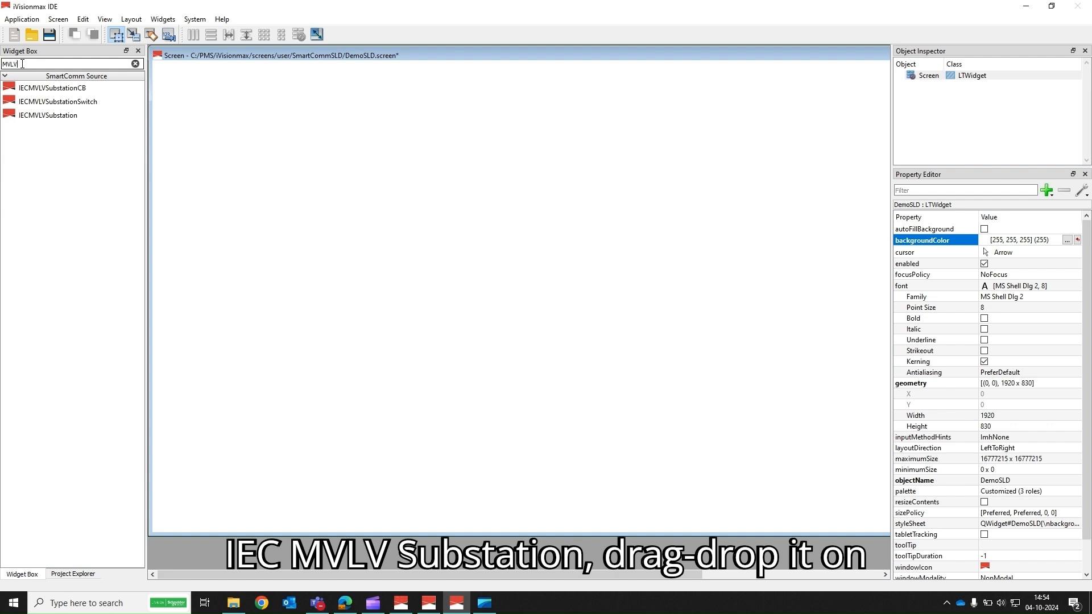
pyautogui.moveTo(25, 116); pyautogui.dragTo(496, 89)
pyautogui.click(373, 256)
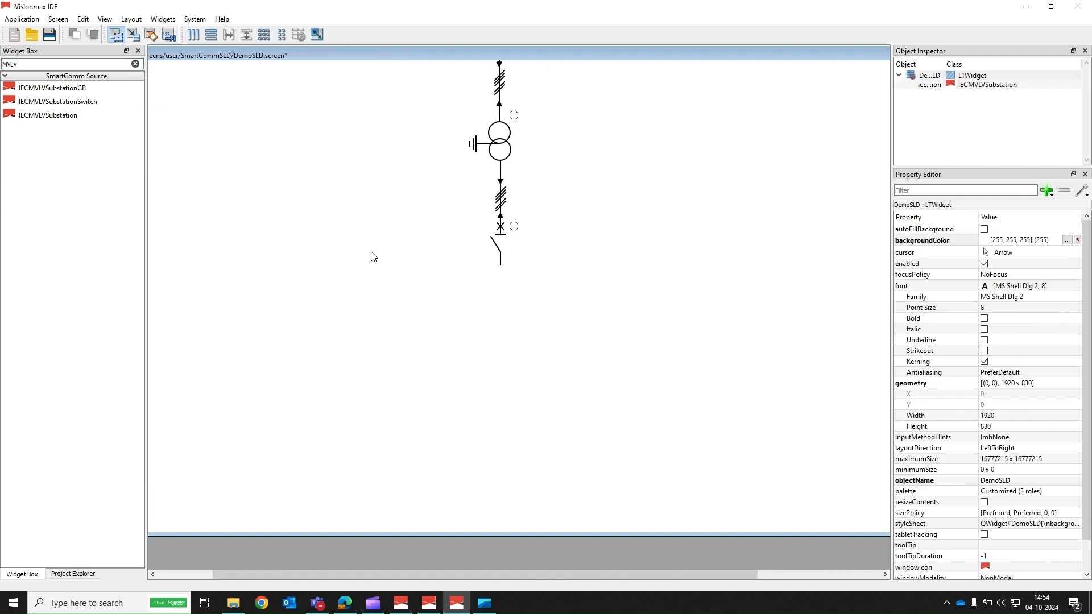
# Step: Search for BUS, place a BusBar under the substation and stretch it to about 390 wide
pyautogui.doubleClick(24, 66)
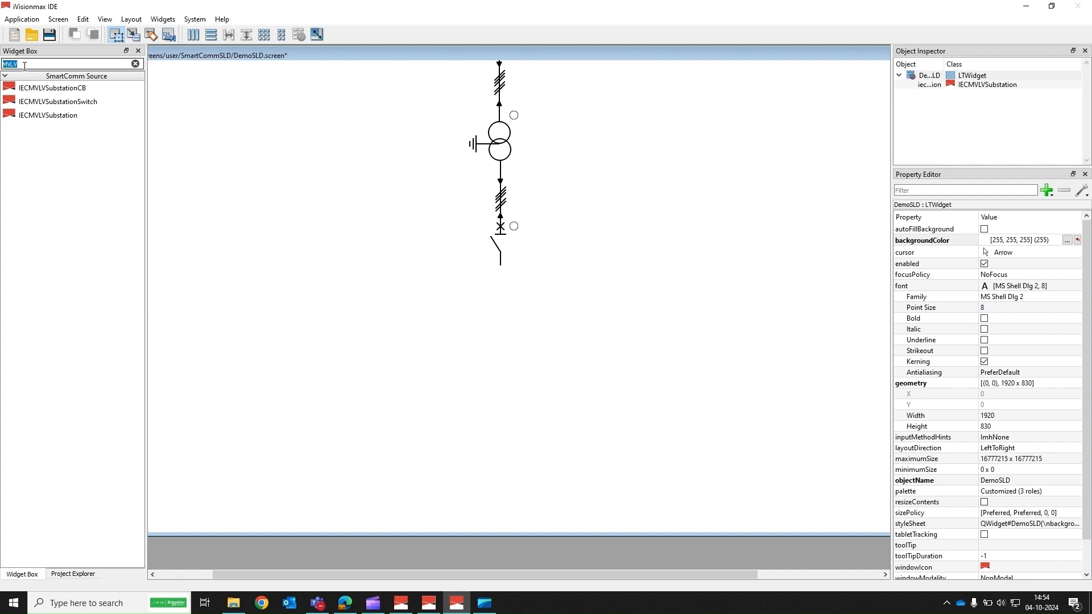
pyautogui.press('BackSpace')
pyautogui.write('BUS')
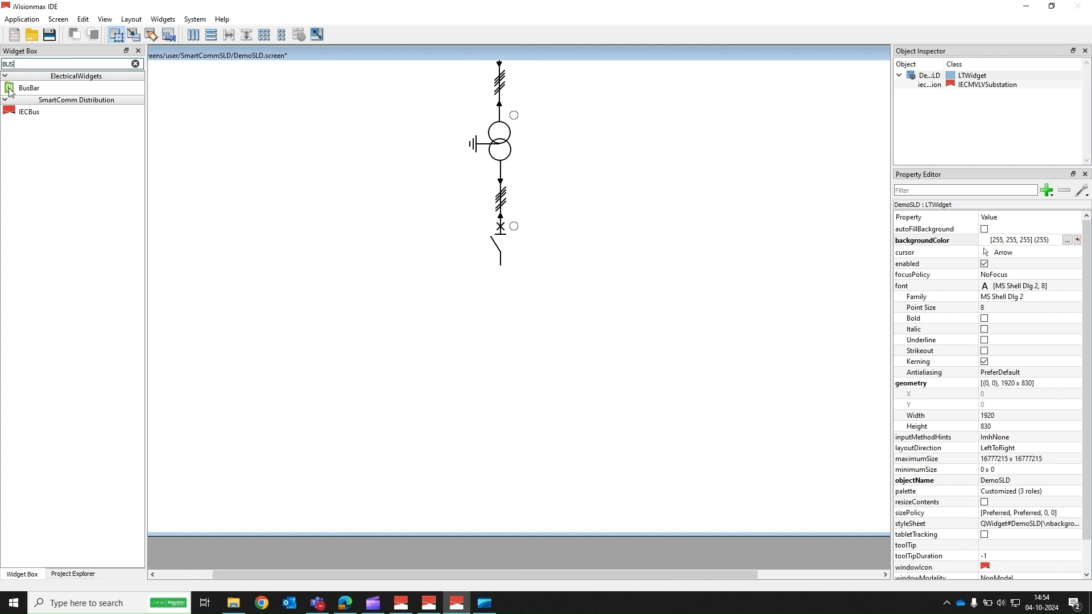
pyautogui.moveTo(9, 92); pyautogui.dragTo(469, 272)
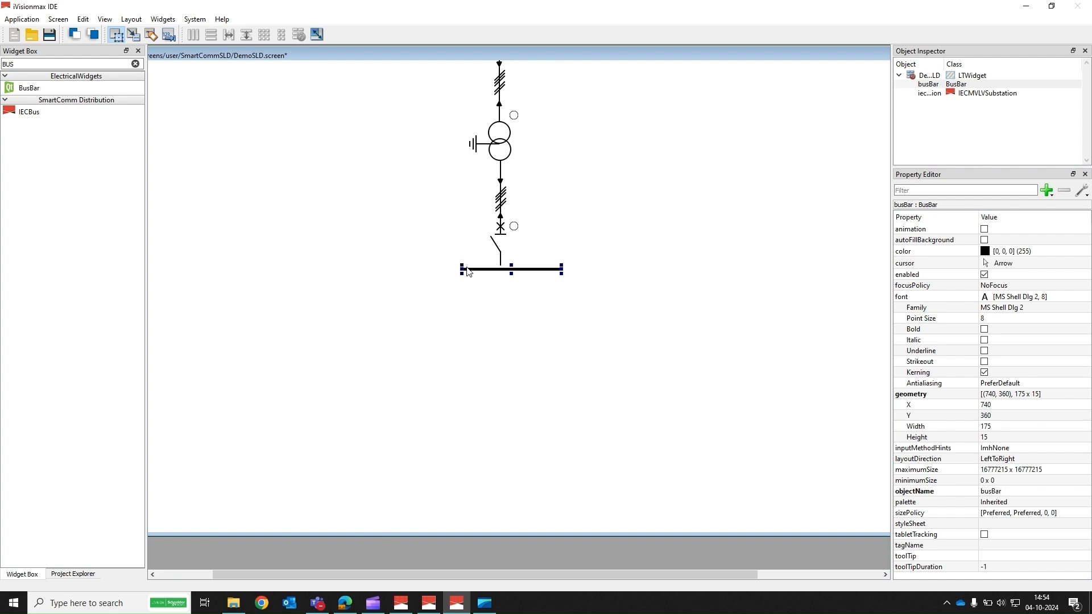
pyautogui.moveTo(463, 268); pyautogui.dragTo(342, 264)
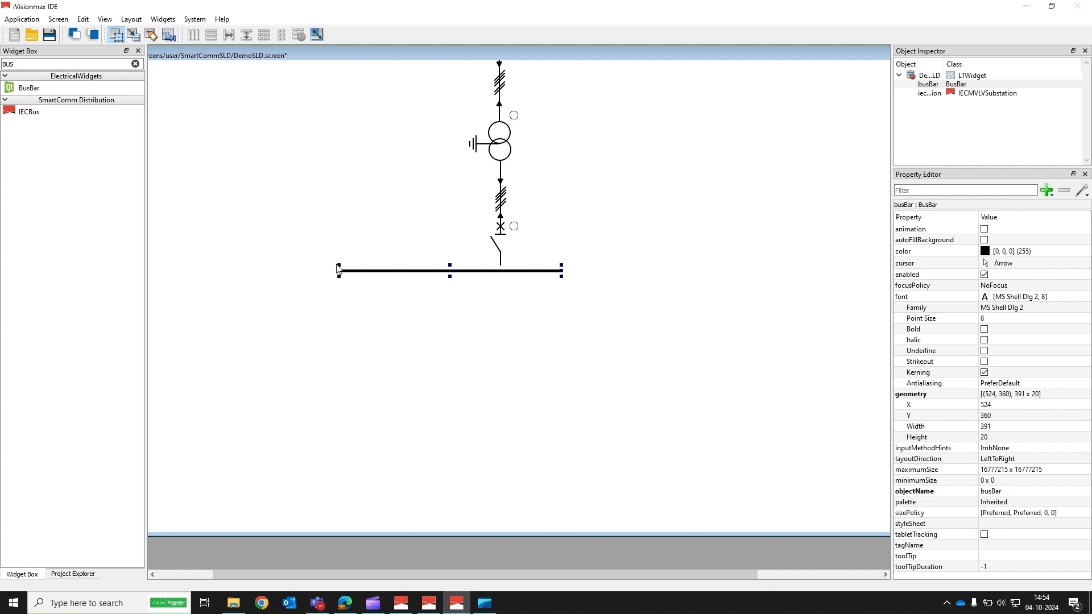
pyautogui.click(452, 317)
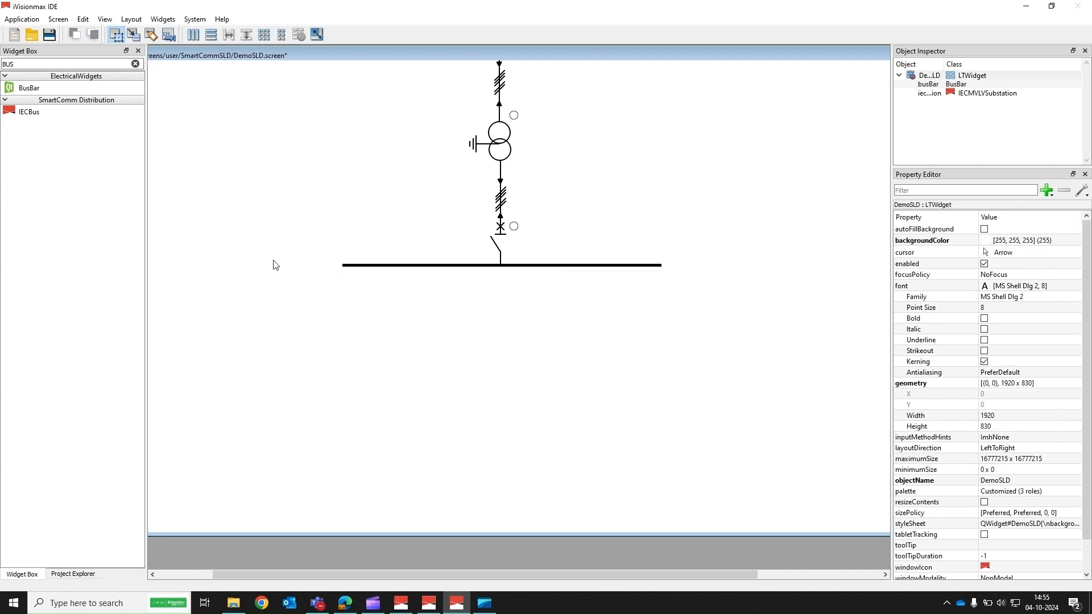
# Step: Search for CAPA and place an IECCapacitorBank hanging from the left part of the busbar
pyautogui.doubleClick(17, 66)
pyautogui.press('BackSpace')
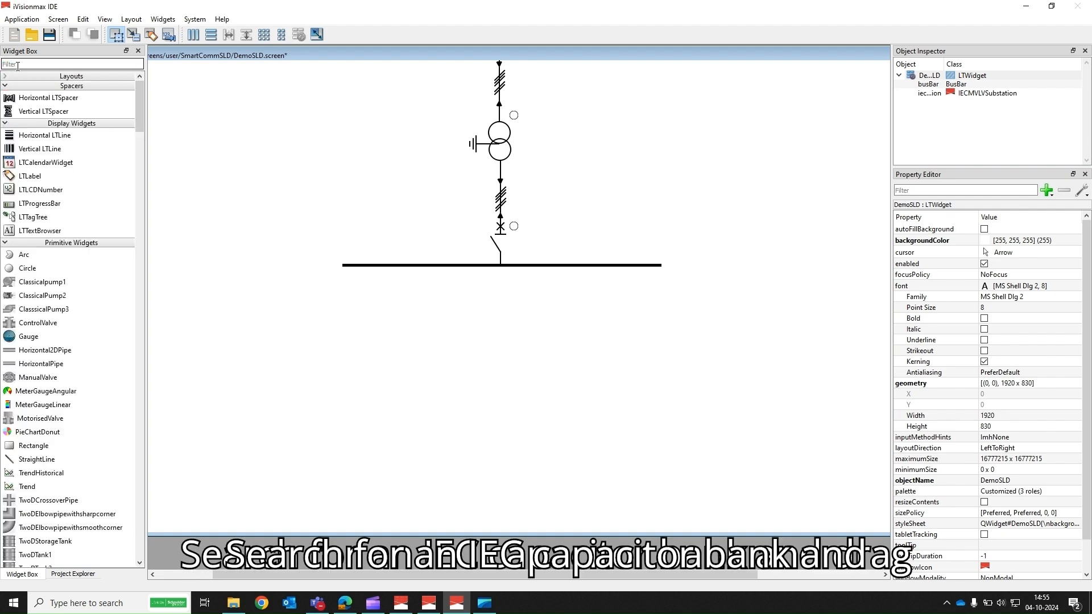
pyautogui.write('CAPA')
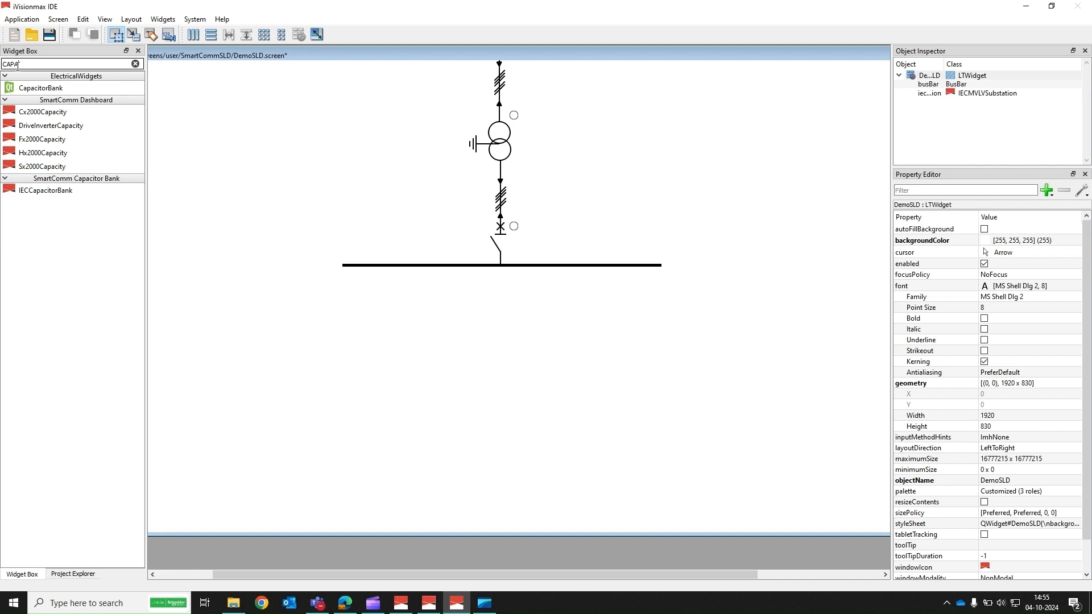
pyautogui.moveTo(23, 195); pyautogui.dragTo(340, 281)
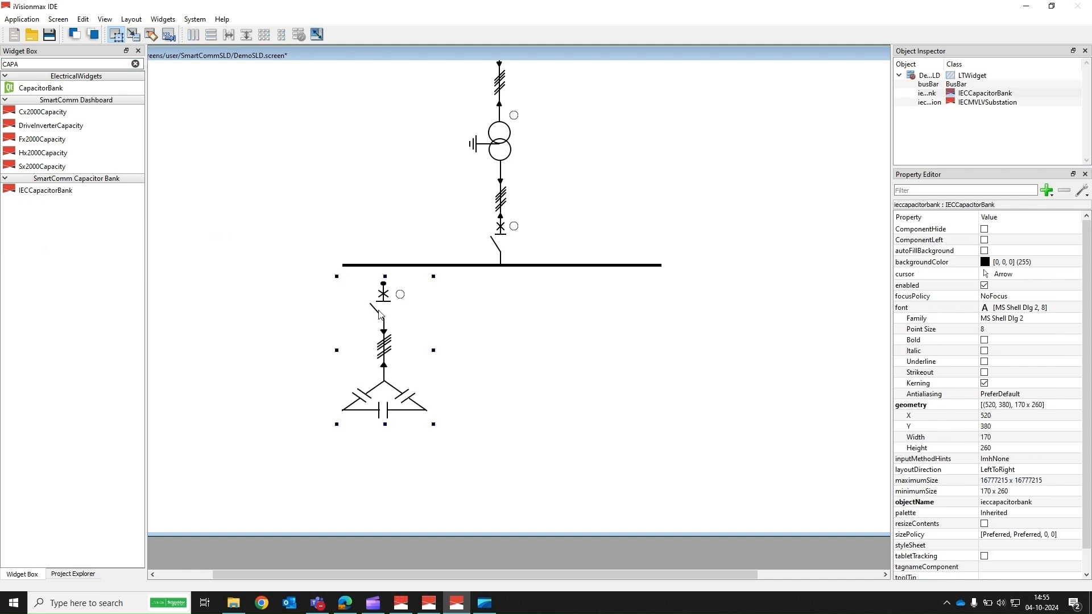
# Step: Search for CIR and place a CircuitBreaker on the right part of the busbar
pyautogui.doubleClick(28, 65)
pyautogui.write('CIR')
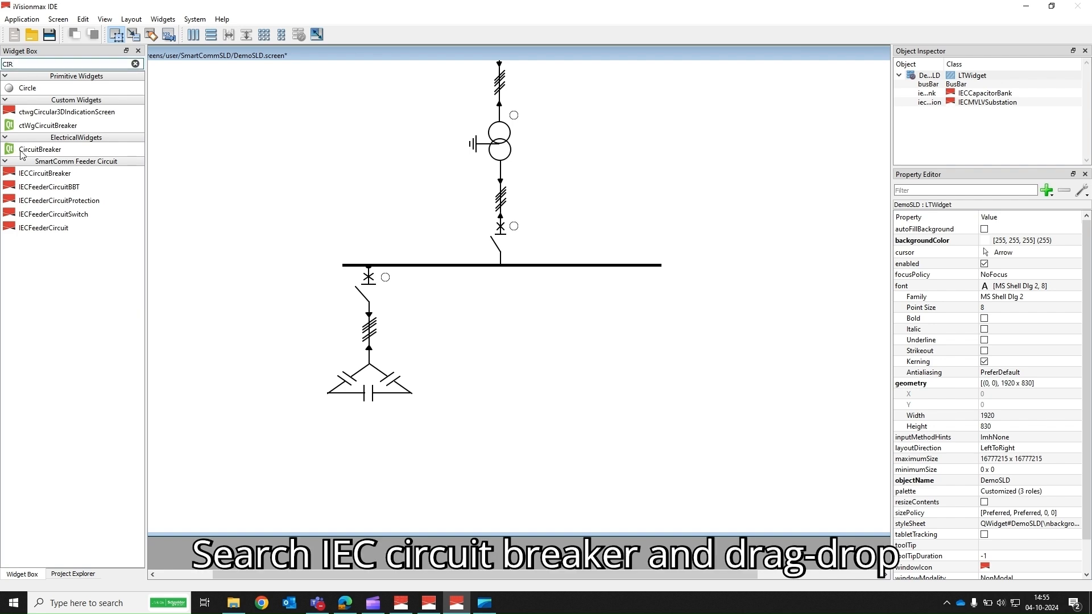
pyautogui.moveTo(20, 153); pyautogui.dragTo(568, 273)
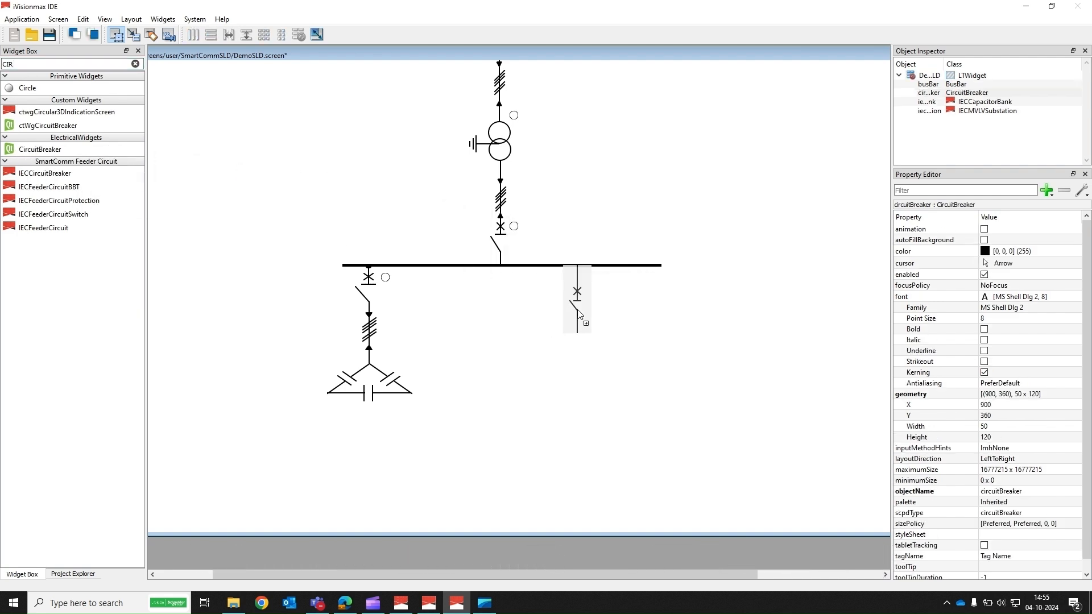
pyautogui.click(507, 334)
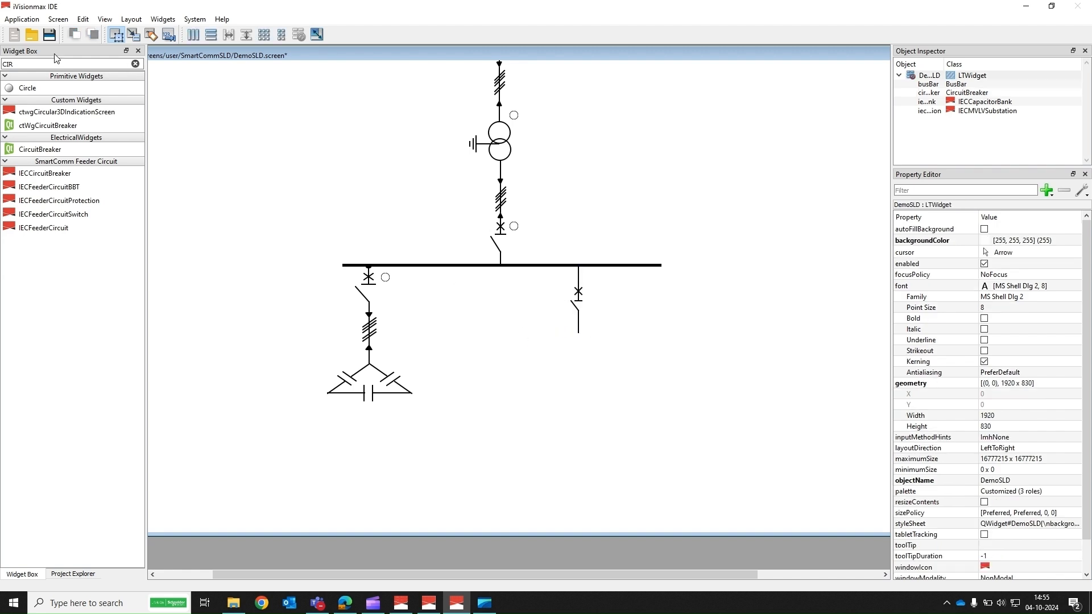
# Step: Search for BUS again and place a second BusBar below the circuit breaker
pyautogui.doubleClick(15, 65)
pyautogui.press('BackSpace')
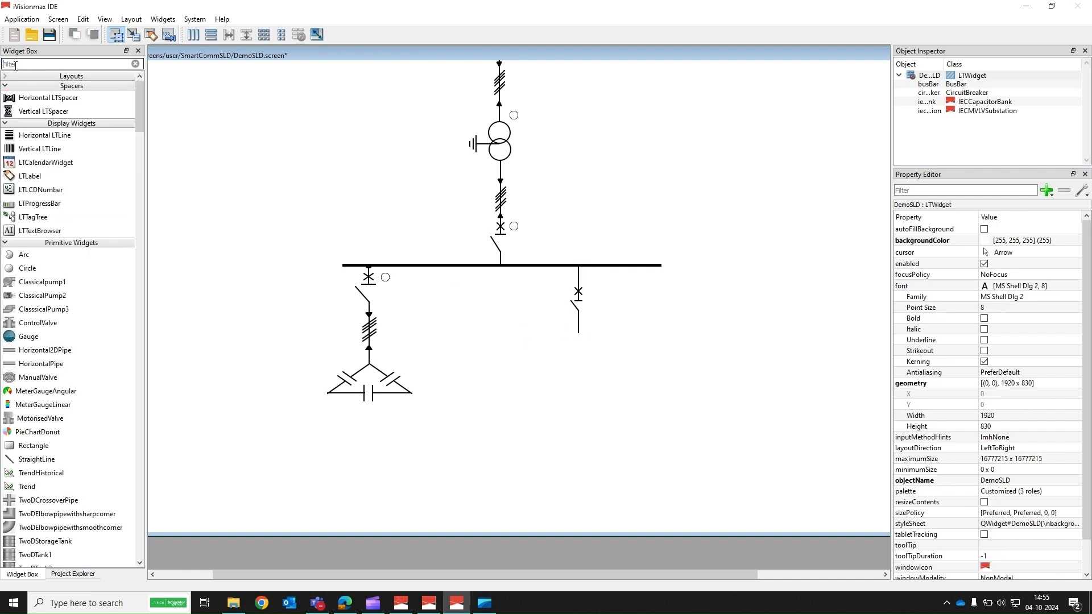
pyautogui.write('BUS')
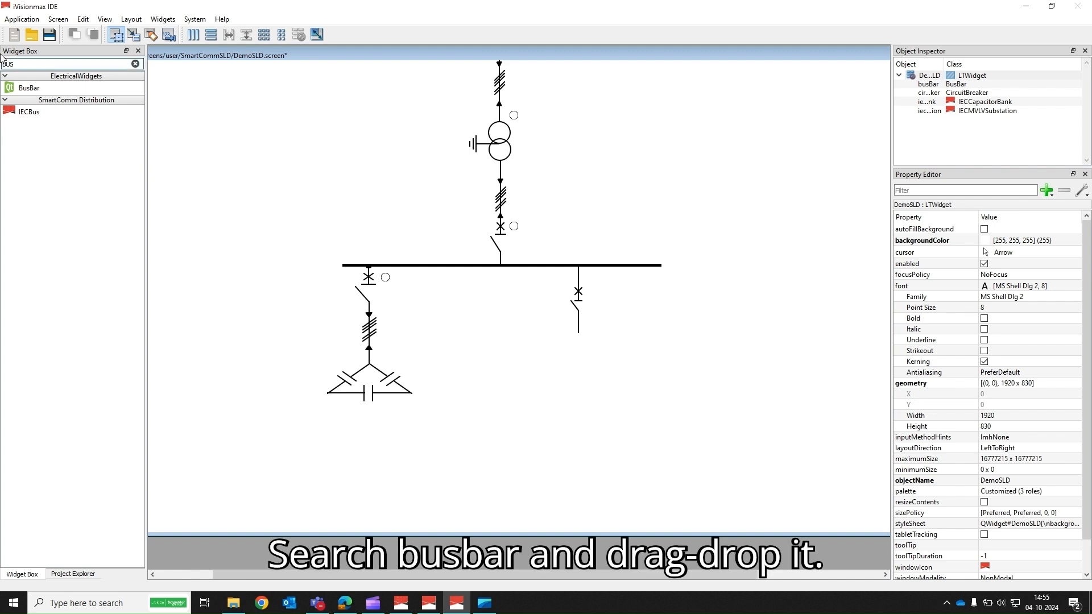
pyautogui.moveTo(31, 92); pyautogui.dragTo(471, 333)
pyautogui.click(307, 337)
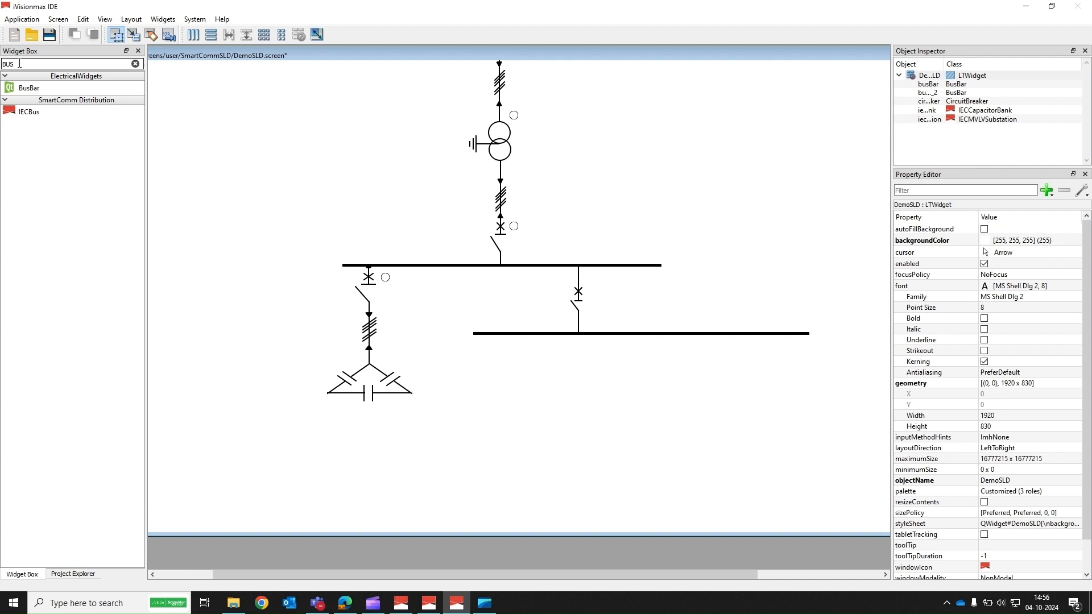
# Step: Search for LIGH and place an IECLightingLoad hanging from the left end of the second busbar
pyautogui.press('BackSpace')
pyautogui.write('LIGH')
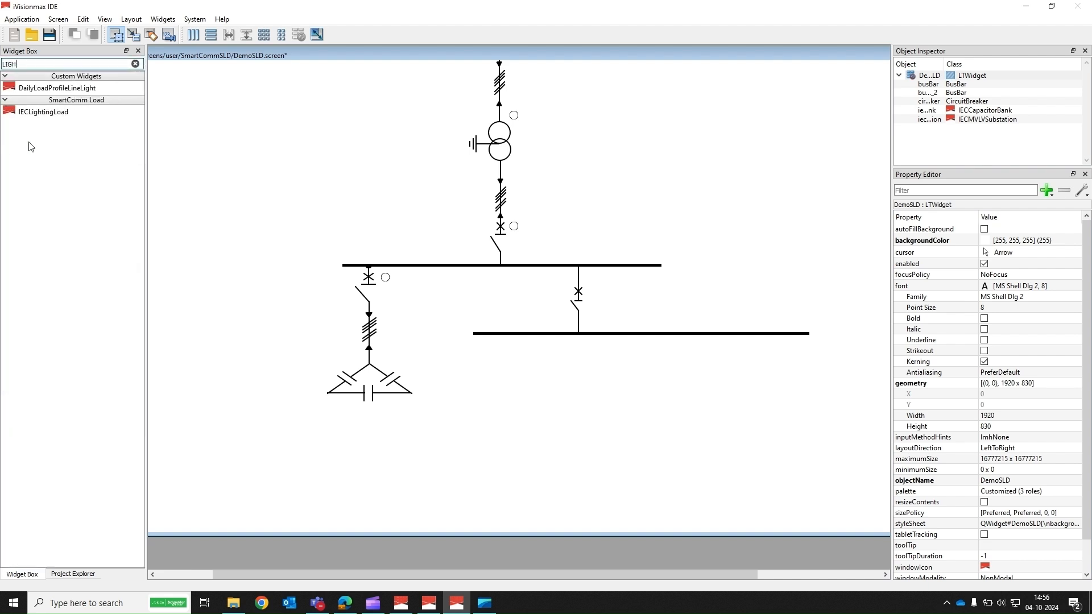
pyautogui.moveTo(43, 116); pyautogui.dragTo(462, 344)
pyautogui.moveTo(491, 380); pyautogui.dragTo(501, 367)
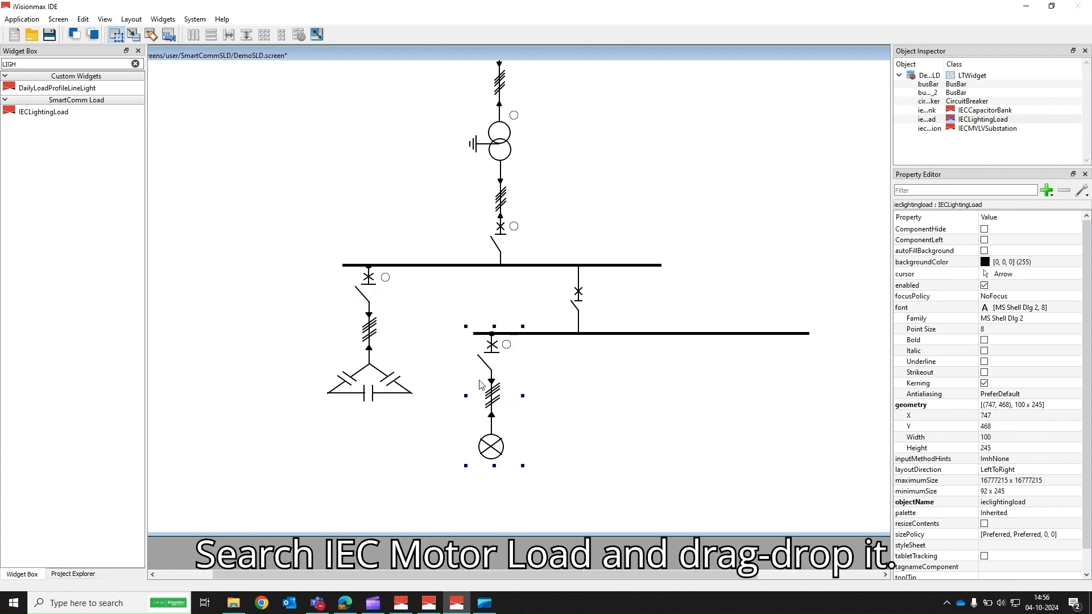
pyautogui.click(625, 419)
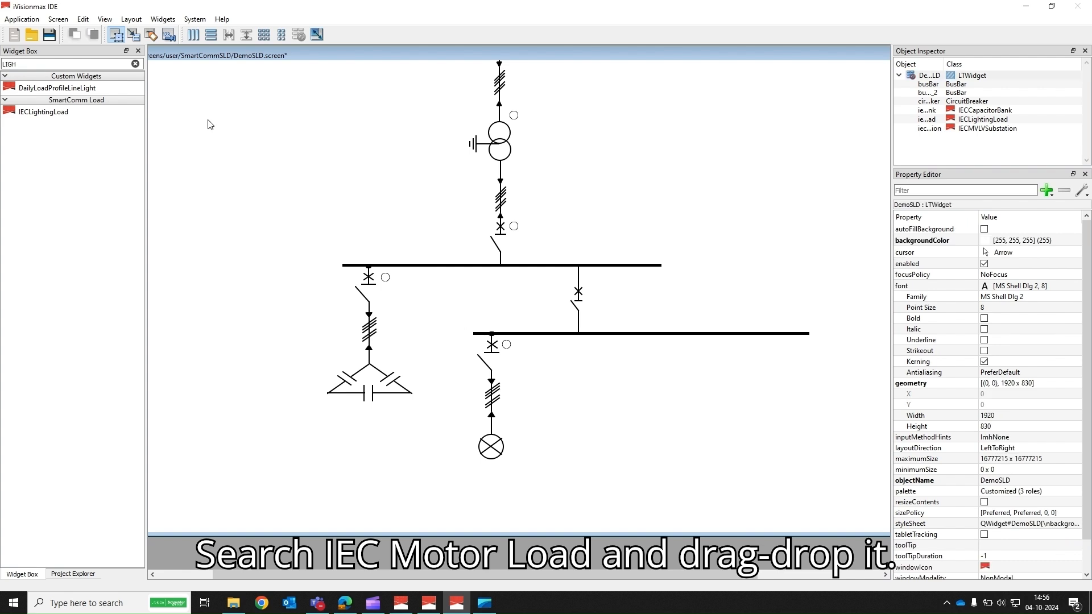
# Step: Search for MOT and add three IECMotorLoad widgets hanging from the right part of the second busbar
pyautogui.click(14, 62)
pyautogui.press('BackSpace')
pyautogui.press('BackSpace')
pyautogui.press('BackSpace')
pyautogui.press('BackSpace')
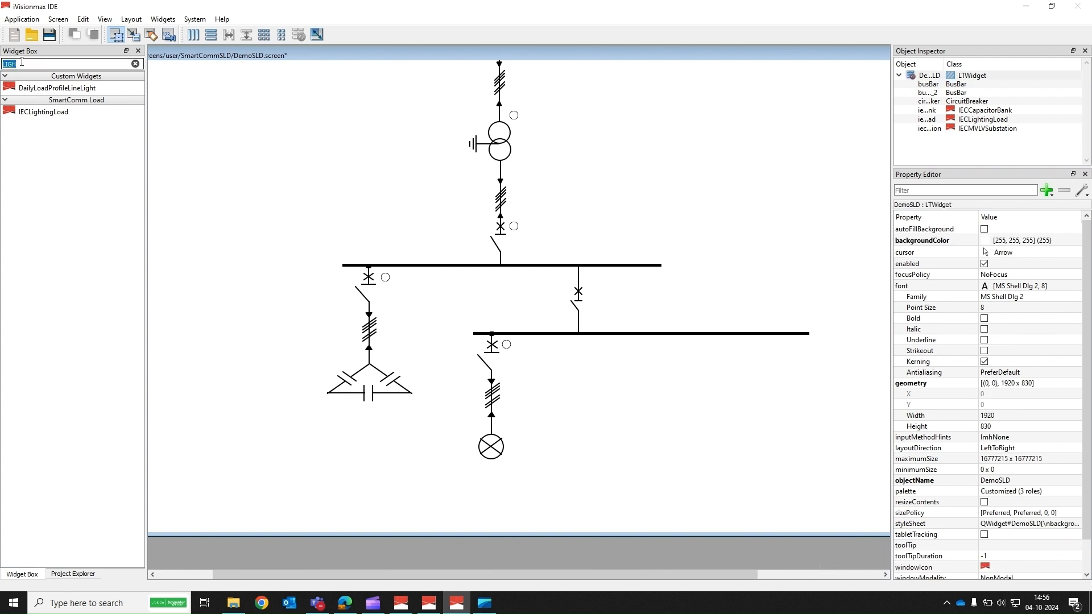
pyautogui.write('MOT')
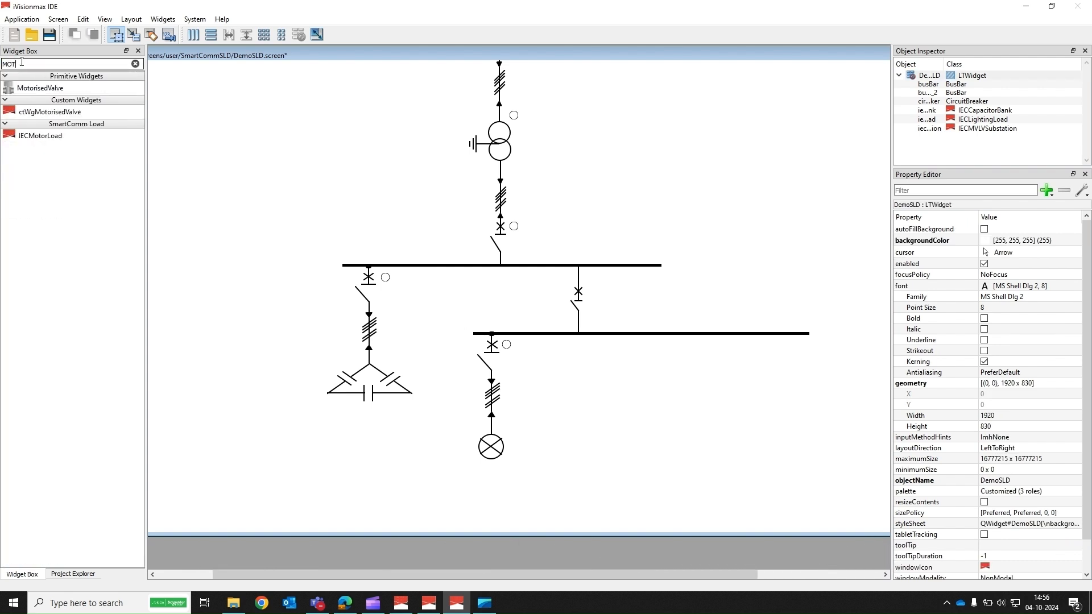
pyautogui.moveTo(32, 142); pyautogui.dragTo(289, 155)
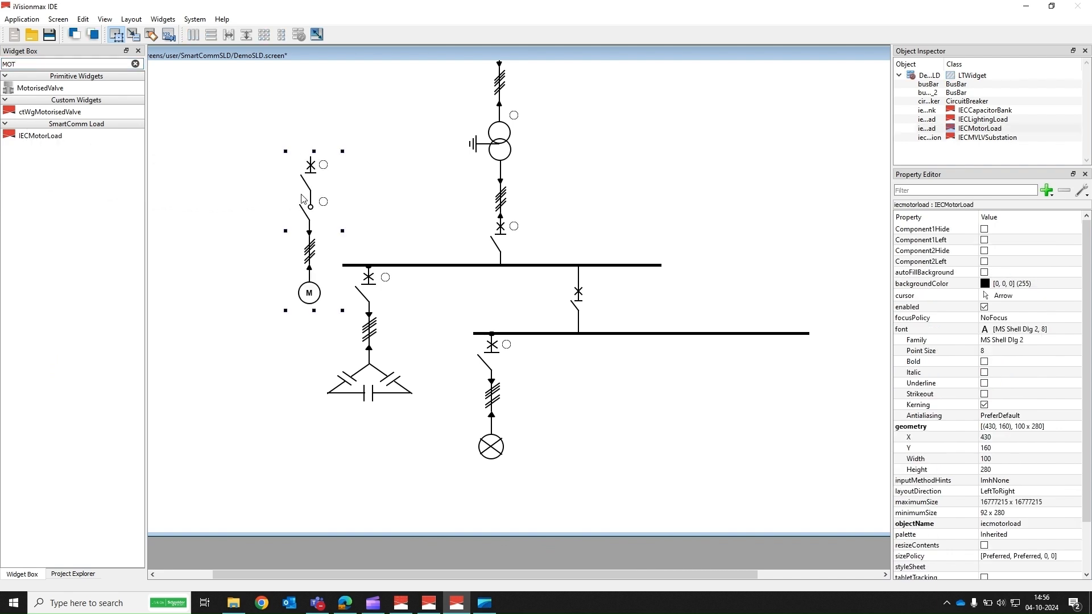
pyautogui.hotkey('ctrl', 'x')
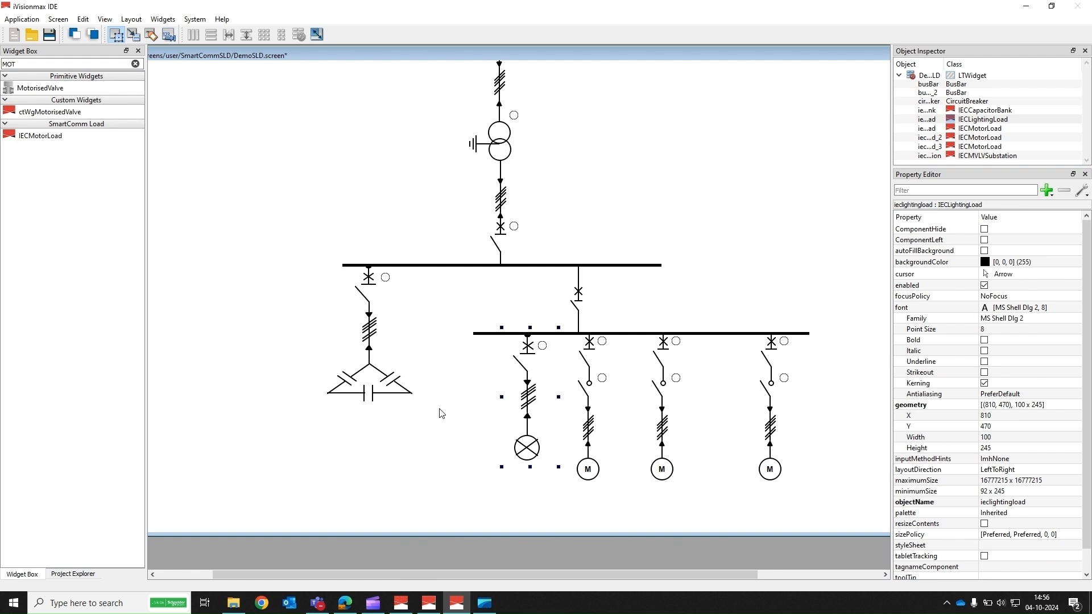
# Step: Tick Component1Hide and Component2Hide on the MV/LV substation widget to hide its status components
pyautogui.click(441, 413)
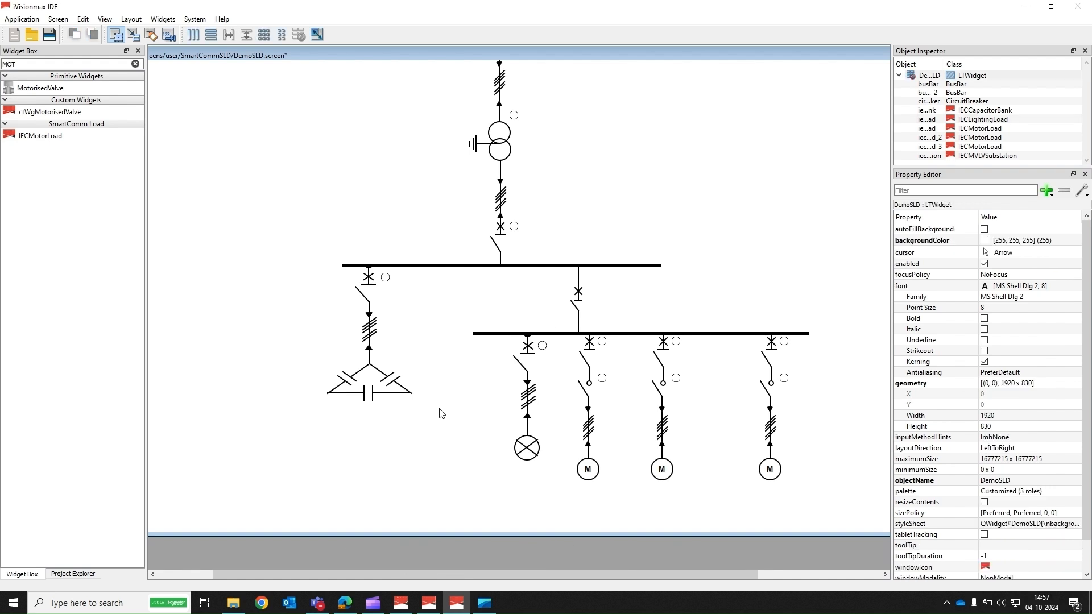
pyautogui.click(499, 211)
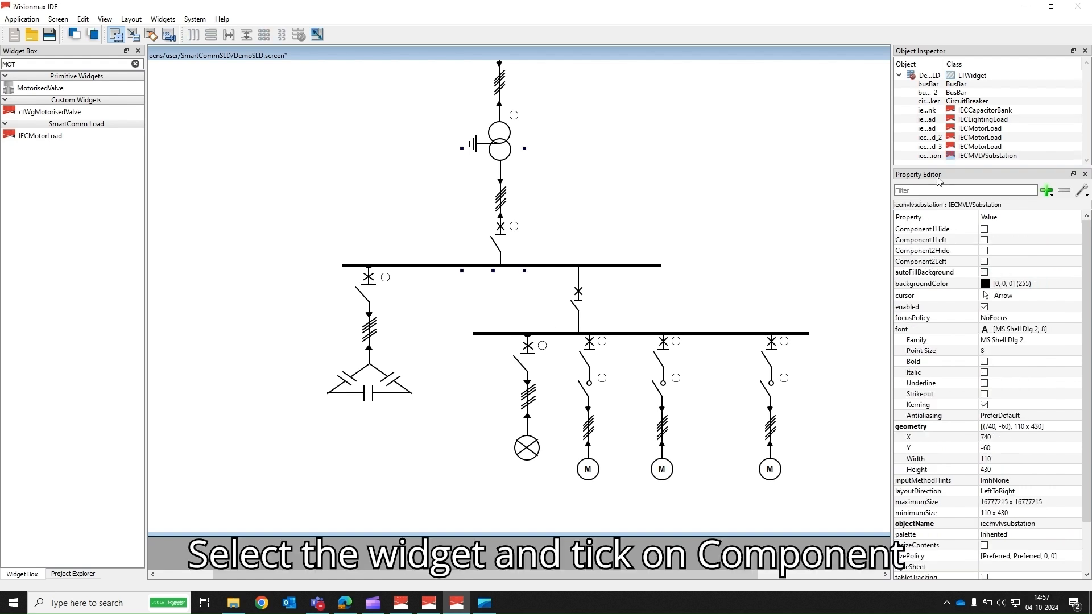
pyautogui.click(984, 229)
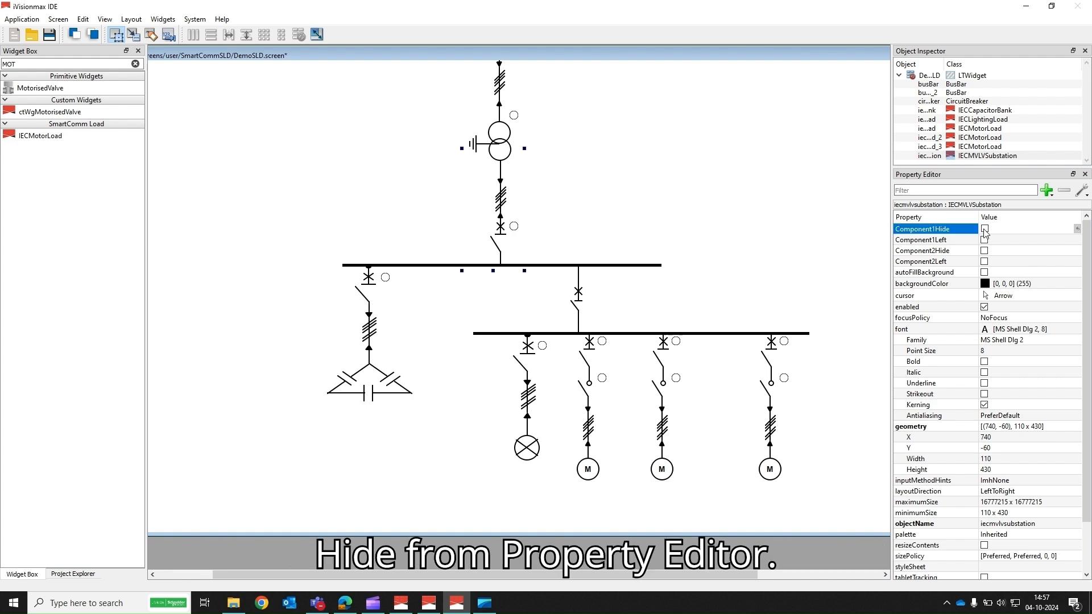
pyautogui.click(984, 229)
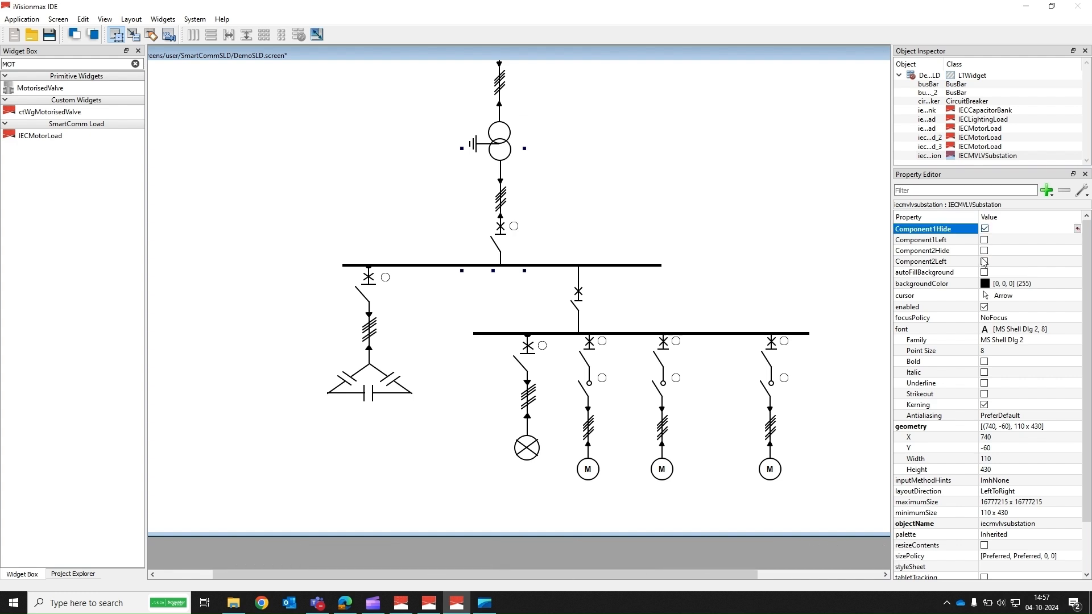
pyautogui.click(985, 252)
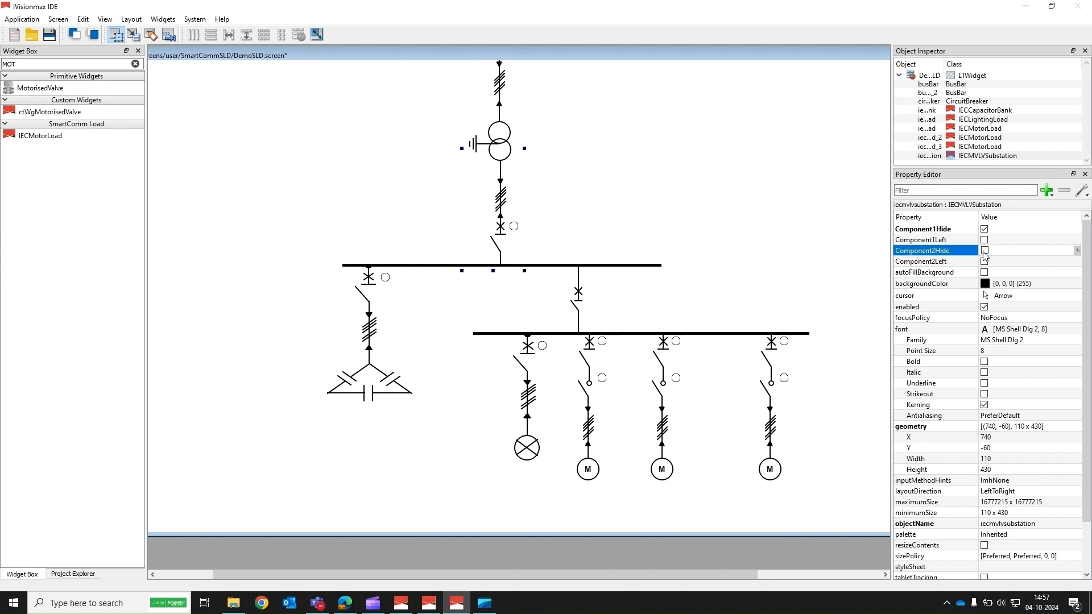
pyautogui.click(984, 252)
pyautogui.click(797, 248)
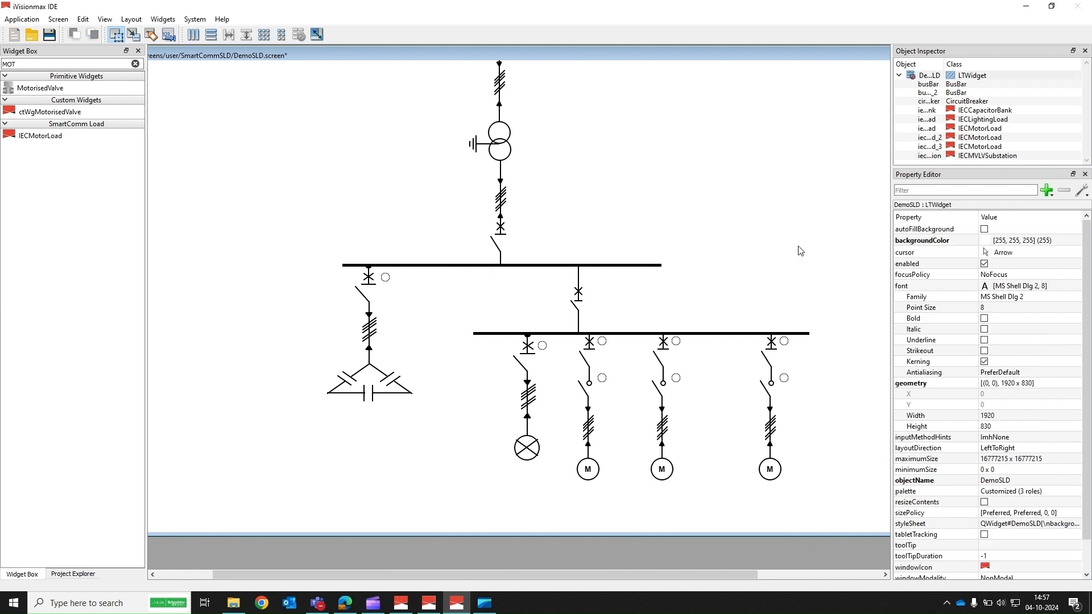
pyautogui.click(380, 336)
# Step: Search for LT and place an LTLabel reading MV/LV SUBSTATION beside the transformer, widening it to fit
pyautogui.click(18, 66)
pyautogui.doubleClick(18, 66)
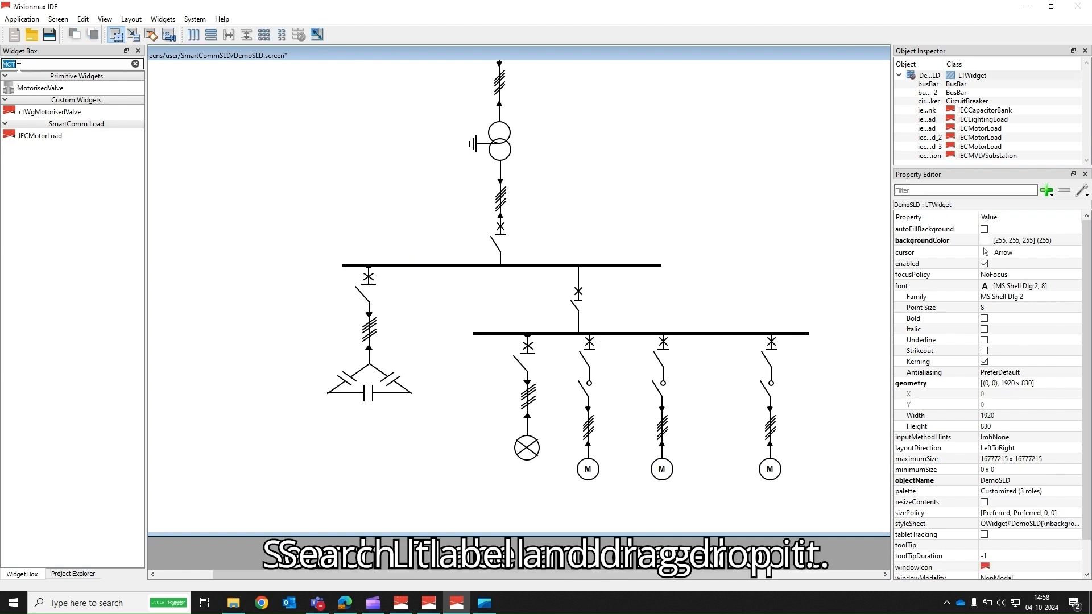
pyautogui.press('BackSpace')
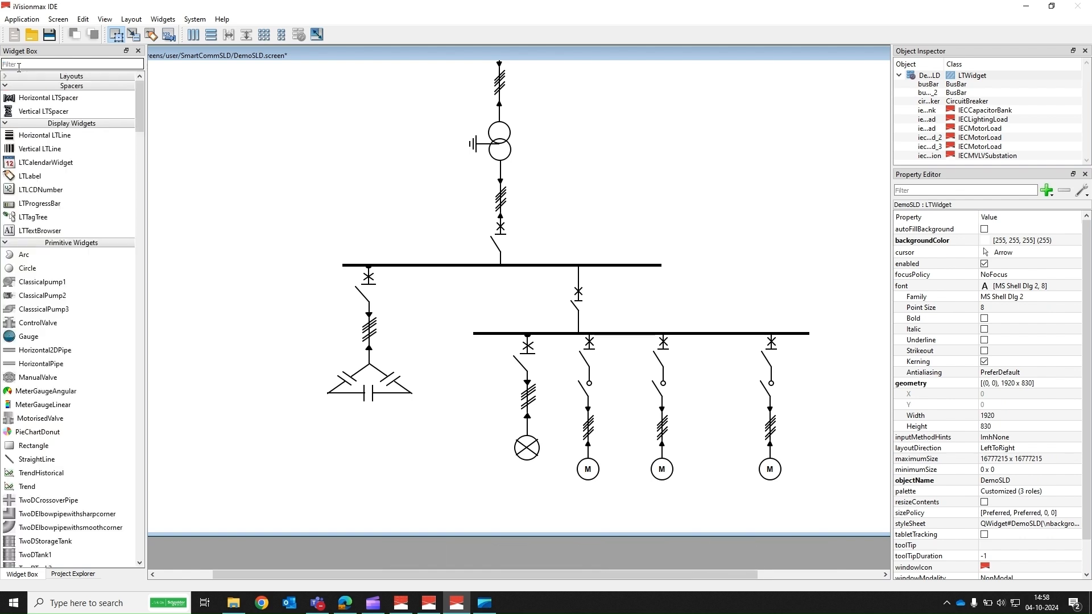
pyautogui.write('LT')
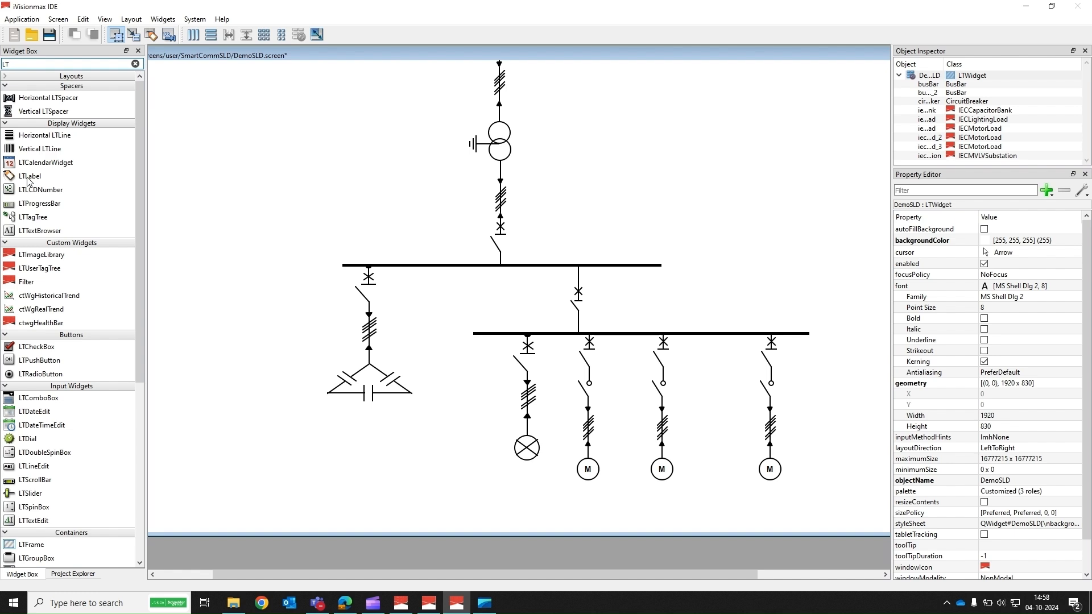
pyautogui.moveTo(29, 181); pyautogui.dragTo(534, 146)
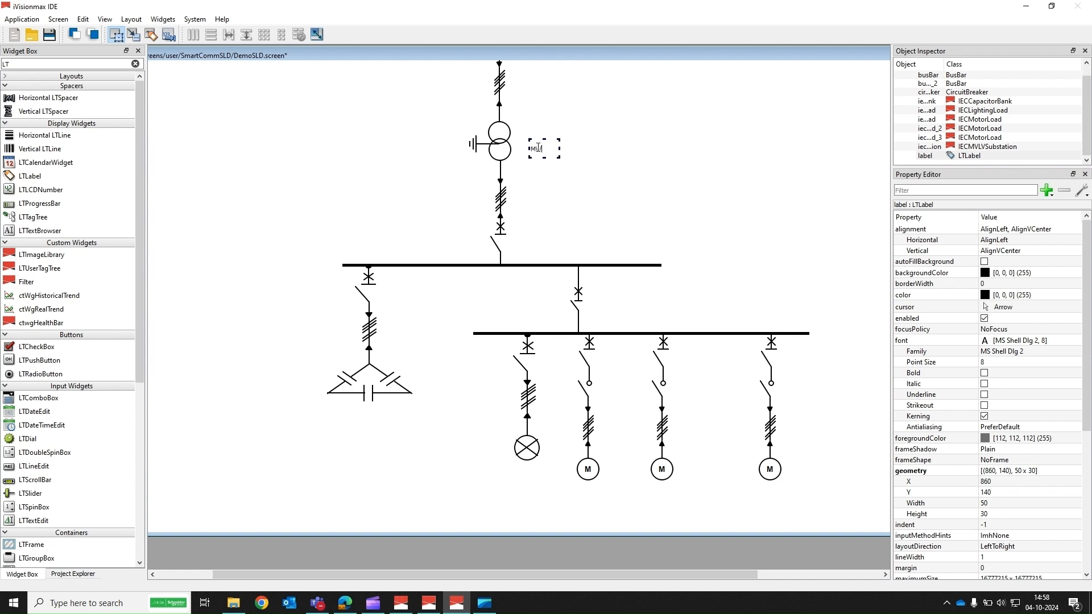
pyautogui.write('LV')
pyautogui.write(' SUBSTATIO')
pyautogui.write('N')
pyautogui.moveTo(560, 148); pyautogui.dragTo(588, 148)
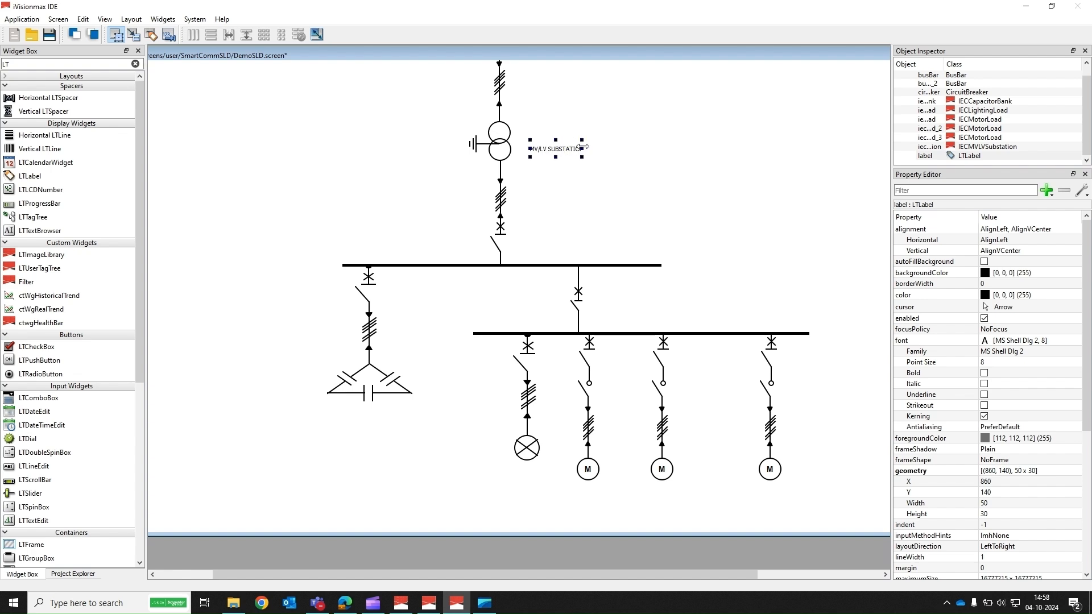
pyautogui.click(532, 188)
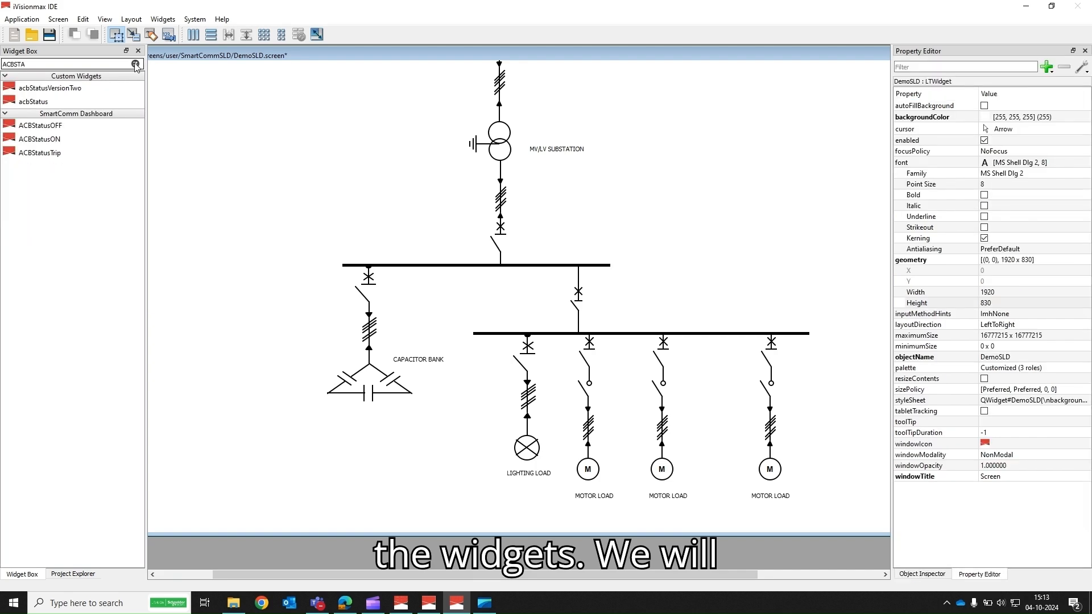
# Step: Search for ACBSTA, place an ACBStatusON widget on the screen and set its width and height to 31
pyautogui.click(135, 63)
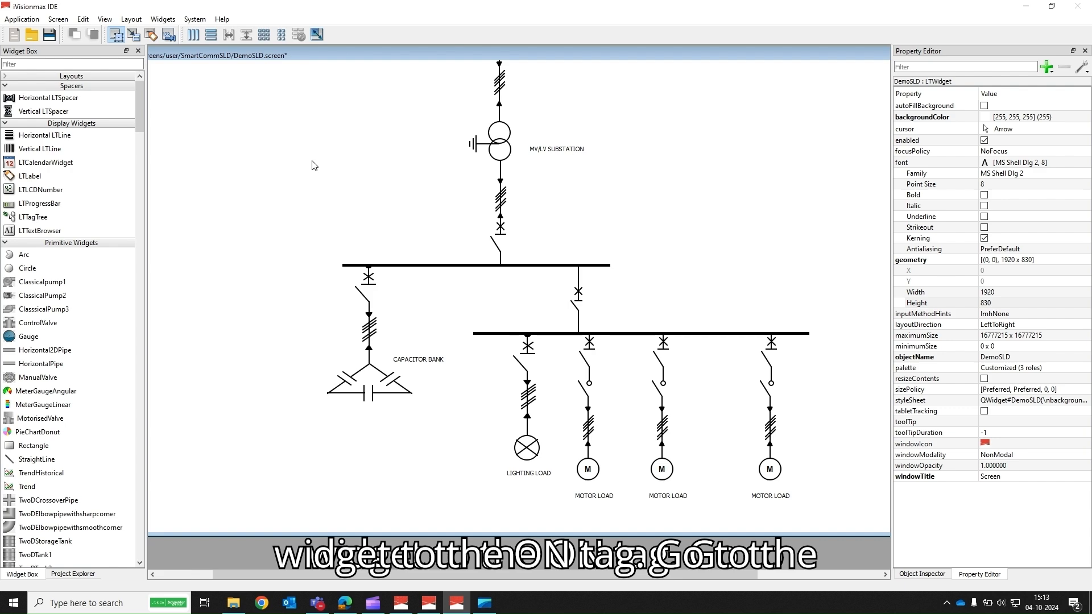
pyautogui.click(11, 64)
pyautogui.write('ACB')
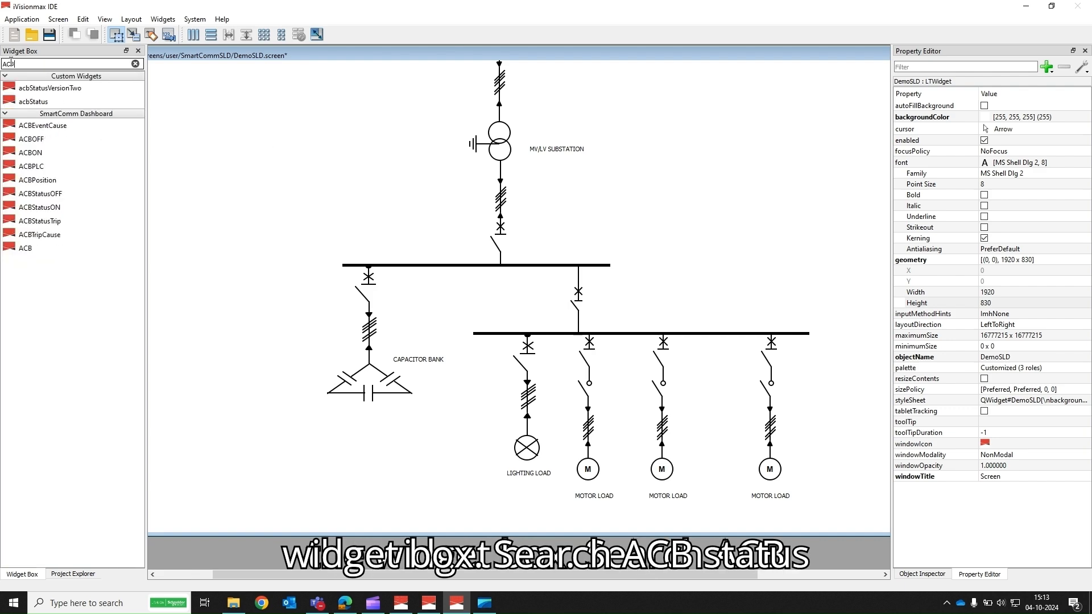
pyautogui.write('STA')
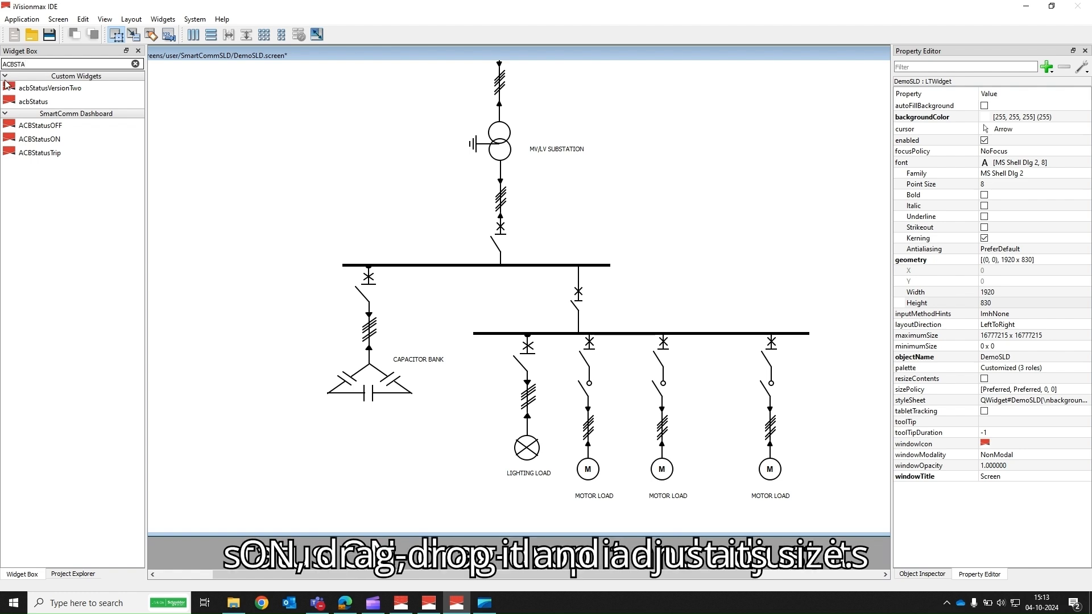
pyautogui.moveTo(24, 138); pyautogui.dragTo(279, 121)
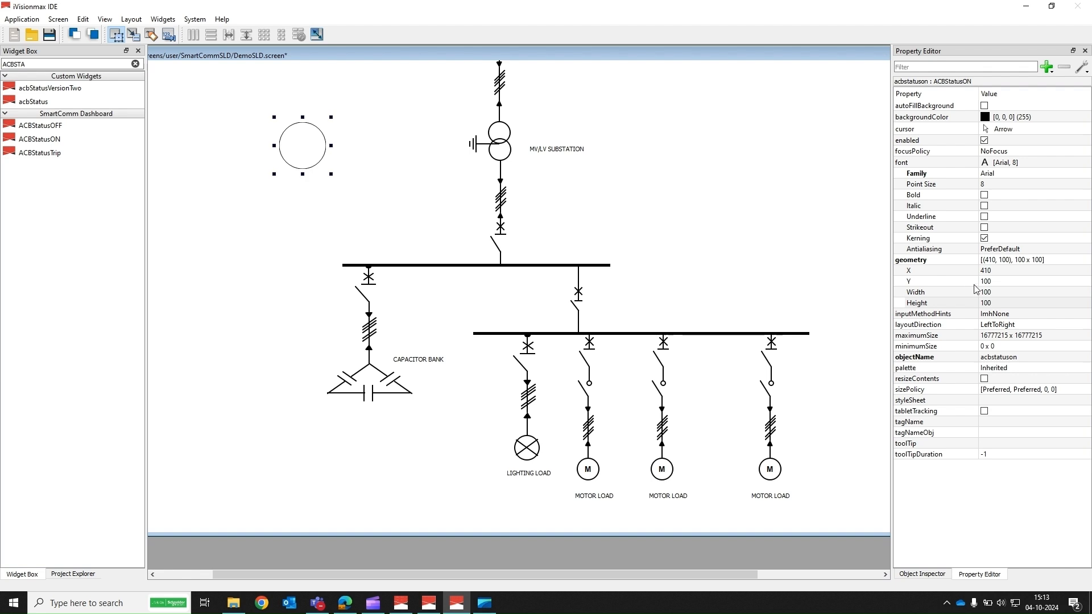
pyautogui.click(991, 291)
pyautogui.write('31')
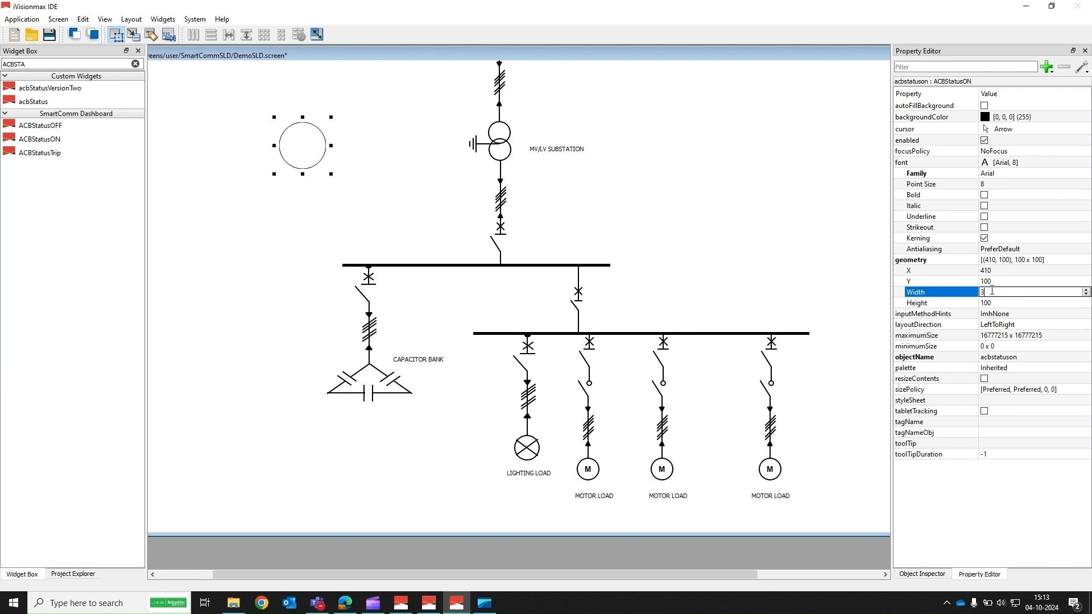
pyautogui.click(993, 303)
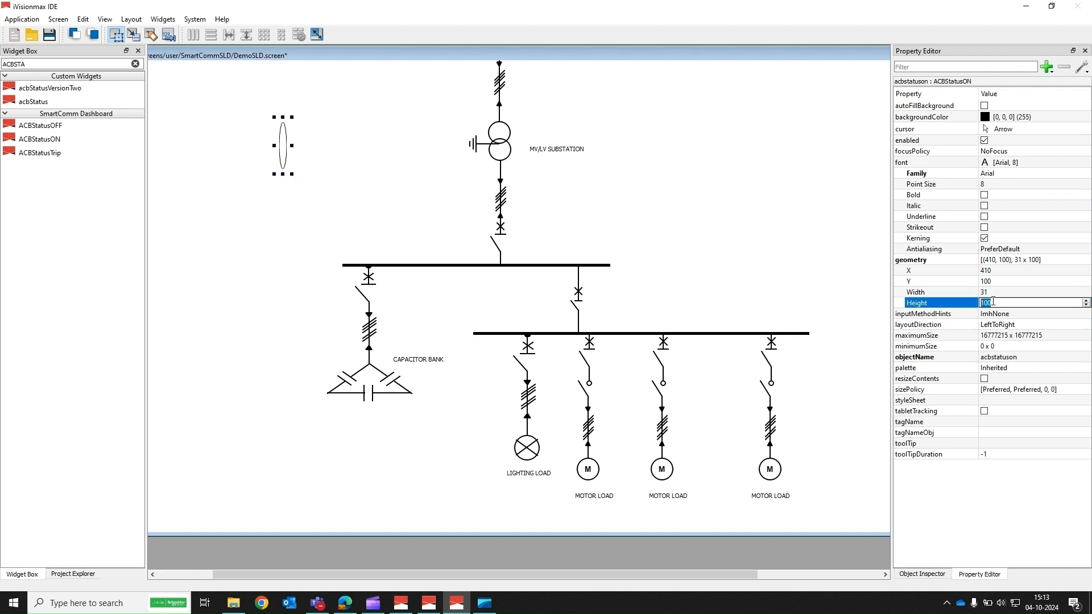
pyautogui.write('31')
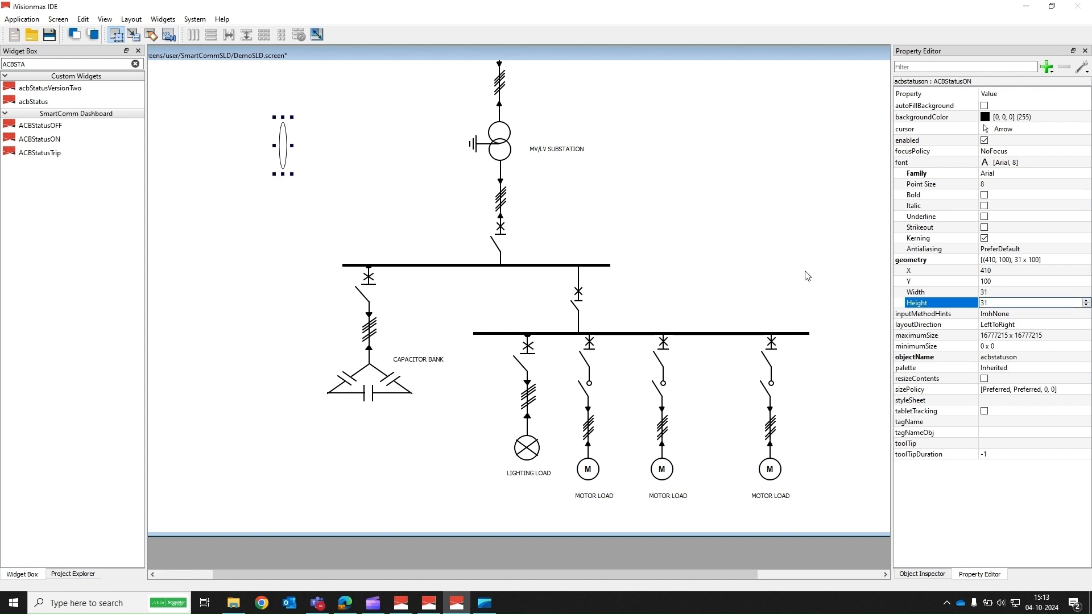
pyautogui.click(727, 259)
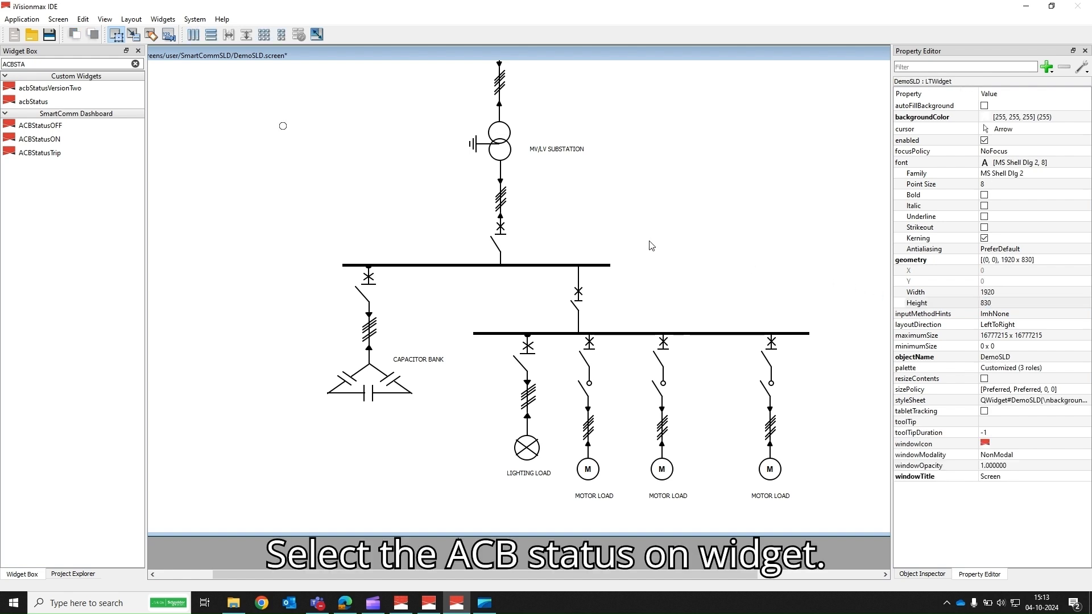
# Step: Bind the ACB status widget's tagName to acb_1.ST.CB.On from the ACBstatus user tags
pyautogui.click(283, 130)
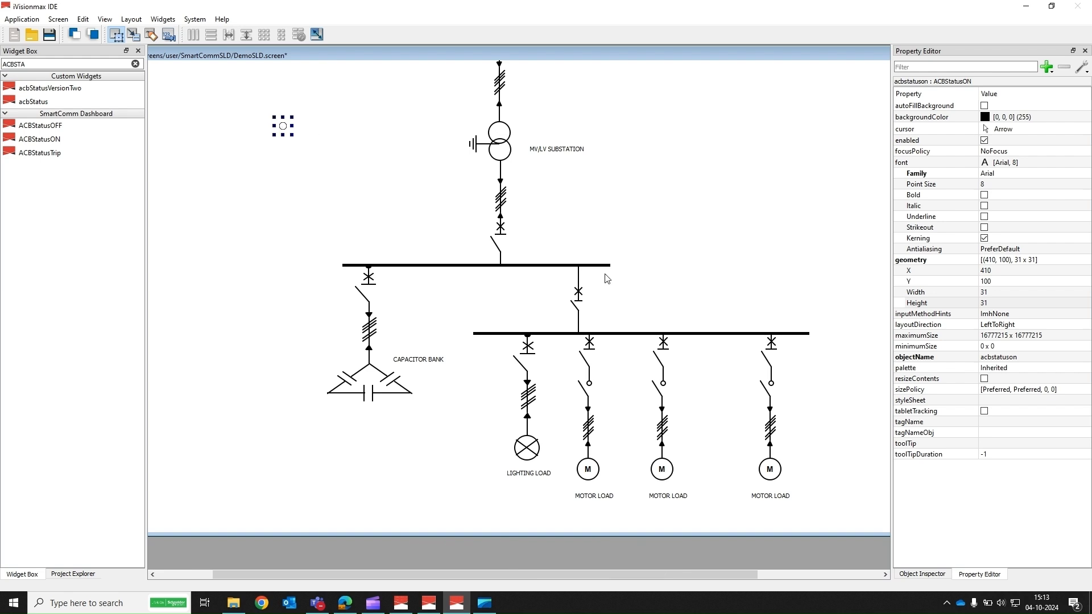
pyautogui.click(992, 422)
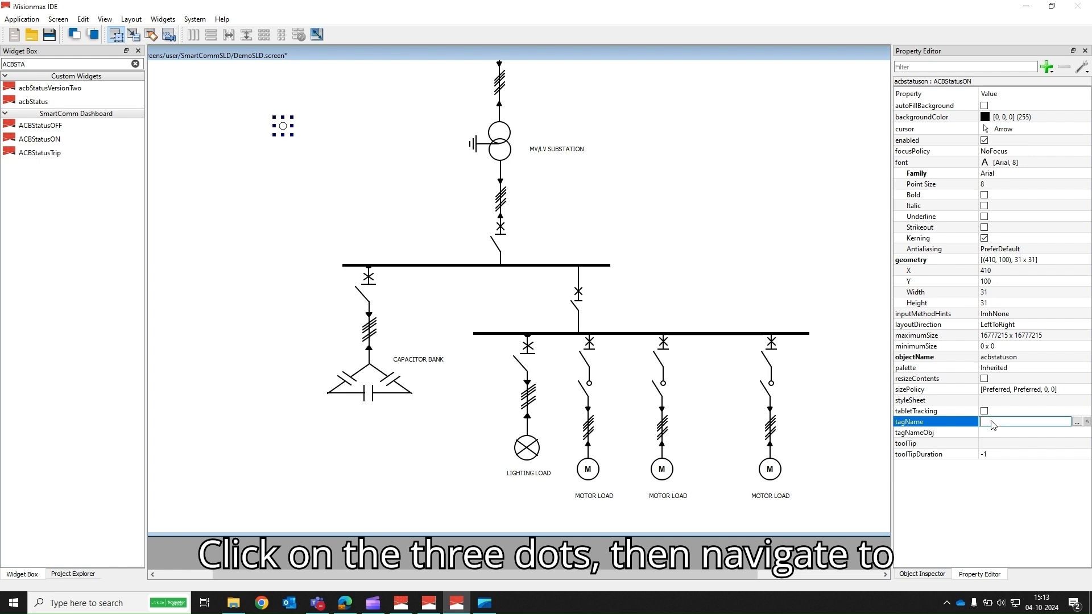
pyautogui.click(1076, 421)
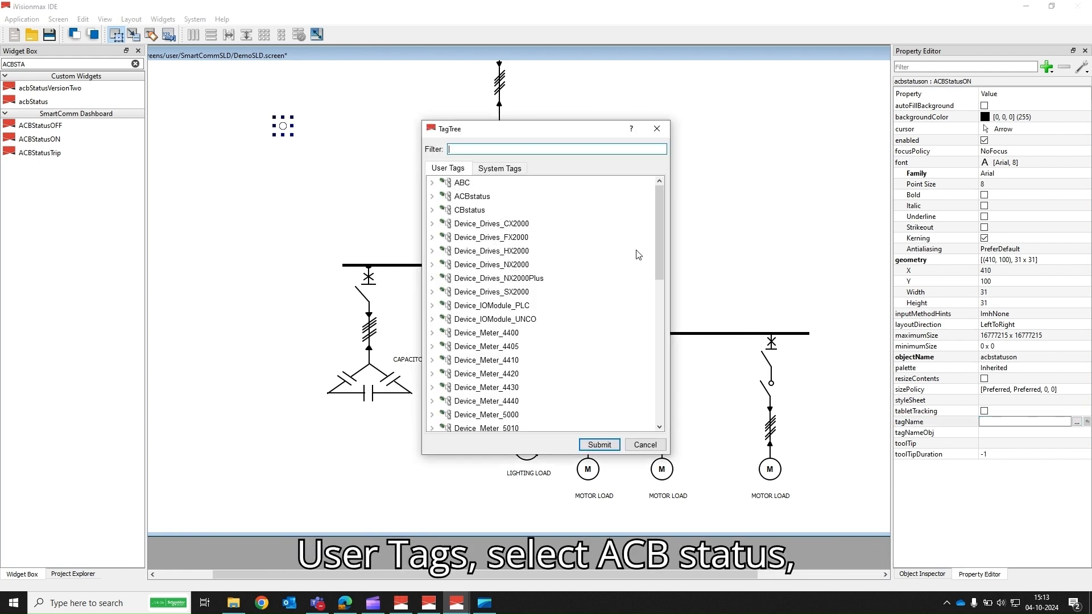
pyautogui.click(431, 196)
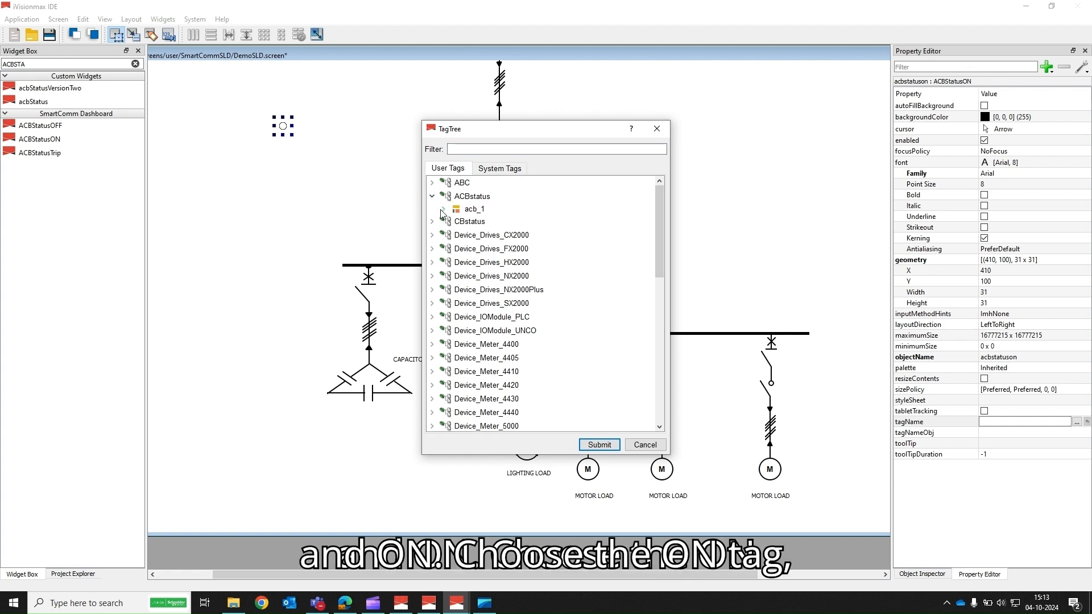
pyautogui.click(442, 209)
pyautogui.click(455, 221)
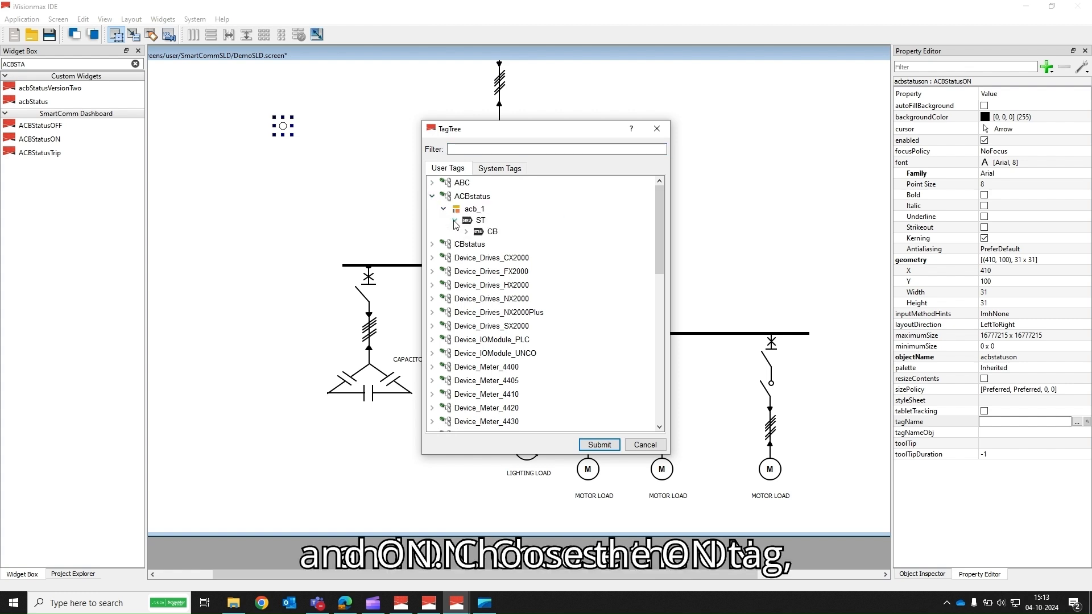
pyautogui.click(466, 233)
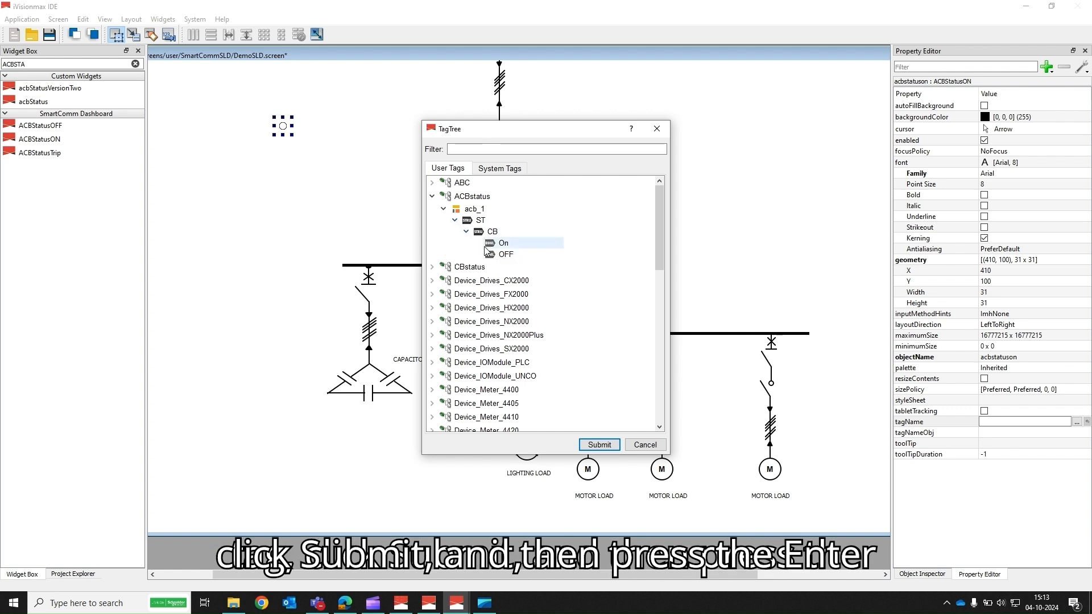
pyautogui.click(490, 246)
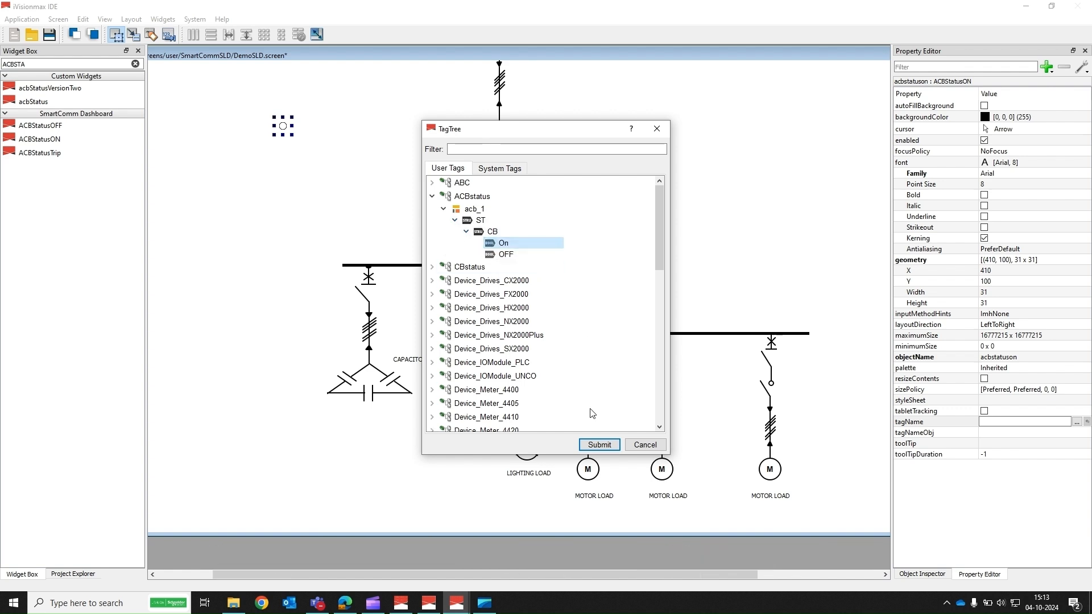
pyautogui.click(594, 443)
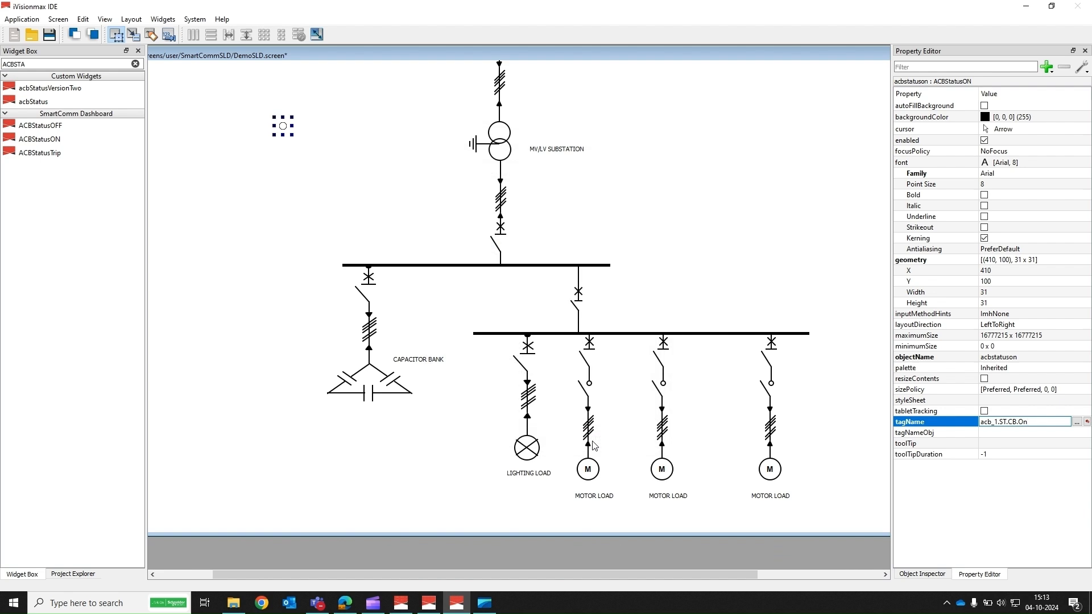
pyautogui.press('Return')
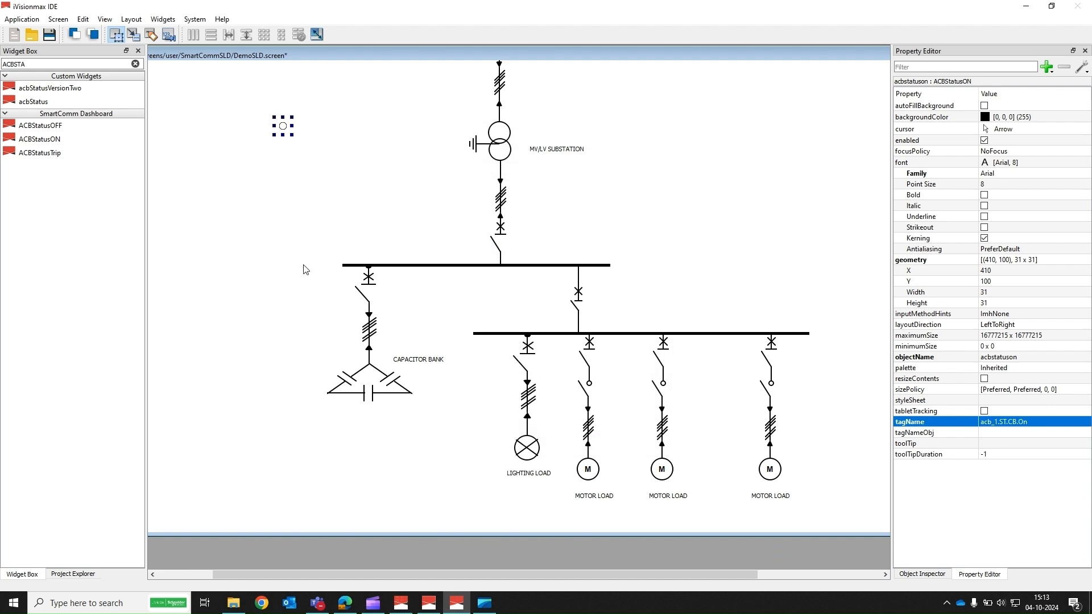
# Step: Cut the ACB status widget and paste it beside the substation's incoming circuit breaker
pyautogui.hotkey('ctrl', 'x')
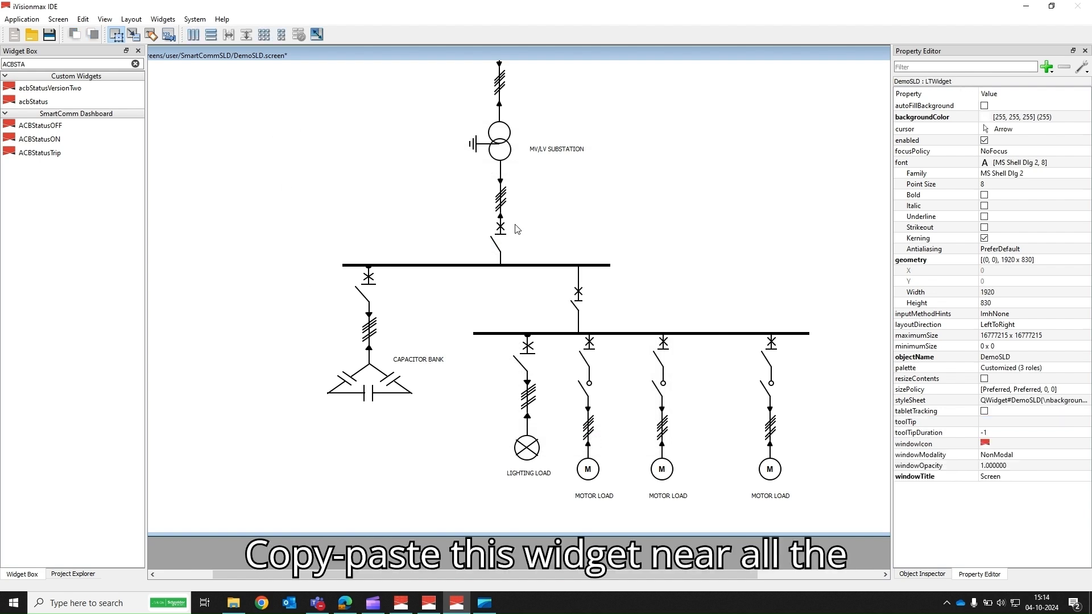
pyautogui.hotkey('ctrl', 'v')
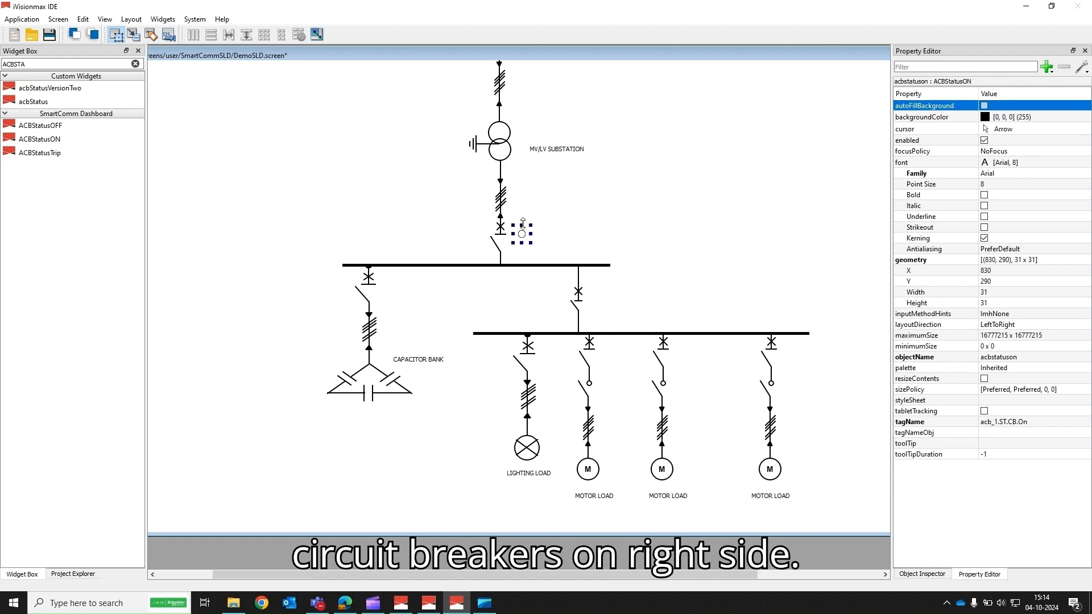
# Step: Nudge the ACB status indicators into position beside their circuit breakers
pyautogui.click(572, 228)
pyautogui.click(518, 232)
pyautogui.press('Up')
pyautogui.press('Up')
pyautogui.press('Up')
pyautogui.press('Up')
pyautogui.press('Up')
pyautogui.press('Up')
pyautogui.press('Up')
pyautogui.press('Up')
pyautogui.press('Up')
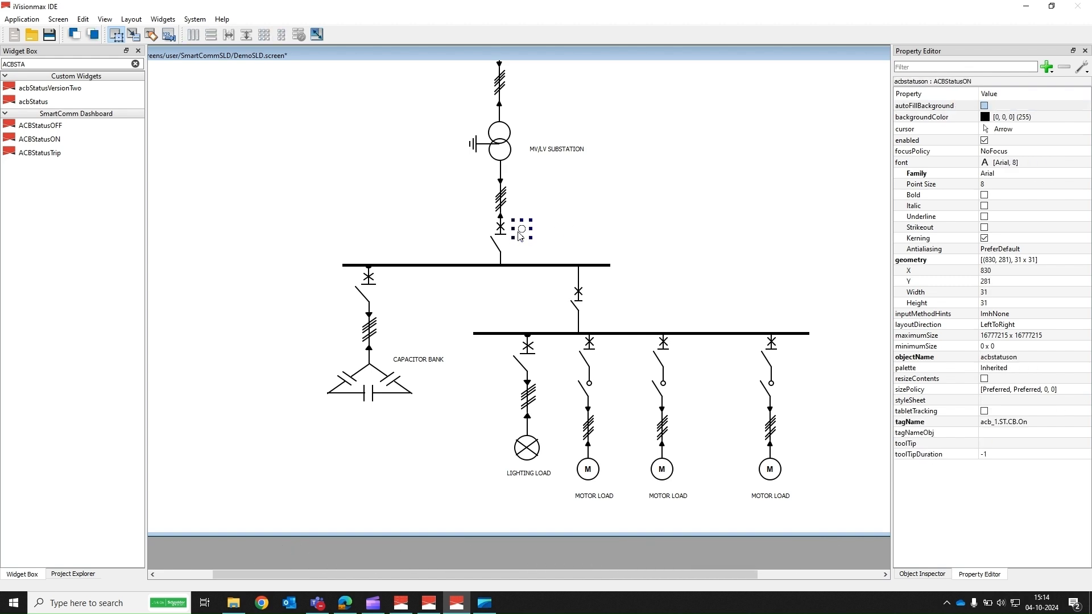
pyautogui.press('Up')
pyautogui.press('Up')
pyautogui.press('Up')
pyautogui.press('Up')
pyautogui.press('Up')
pyautogui.press('Up')
pyautogui.press('Up')
pyautogui.press('Left')
pyautogui.press('Left')
pyautogui.press('Left')
pyautogui.press('Left')
pyautogui.press('Left')
pyautogui.press('Left')
pyautogui.press('Left')
pyautogui.press('Left')
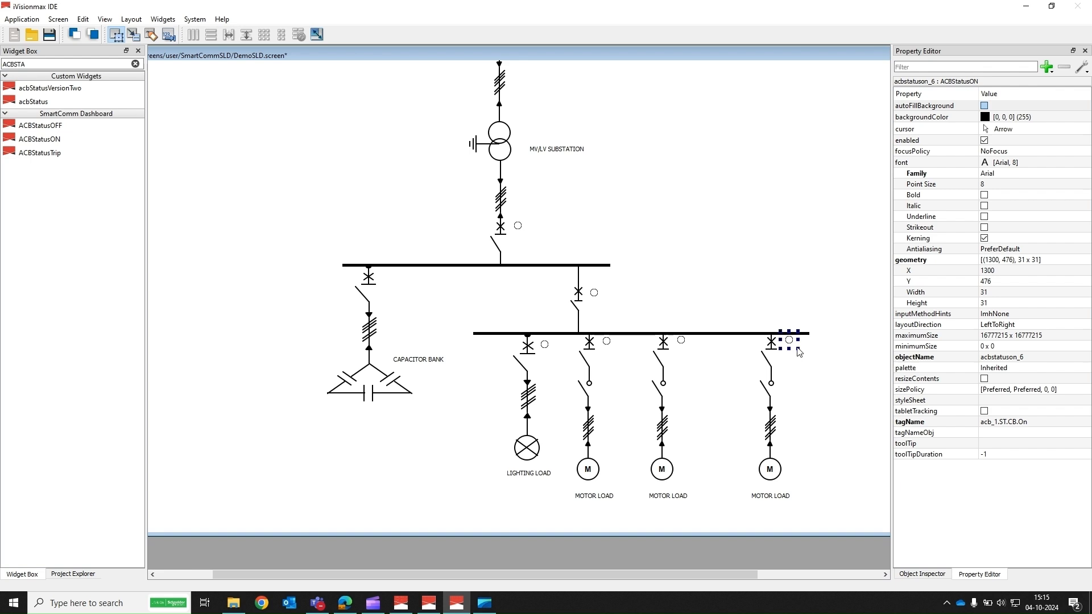
pyautogui.press('Left')
pyautogui.press('Left')
# Step: Place an ACBStatusOFF widget on the screen and set its width and height to 31
pyautogui.click(729, 268)
pyautogui.moveTo(30, 126); pyautogui.dragTo(254, 130)
pyautogui.click(991, 293)
pyautogui.write('31')
pyautogui.click(991, 303)
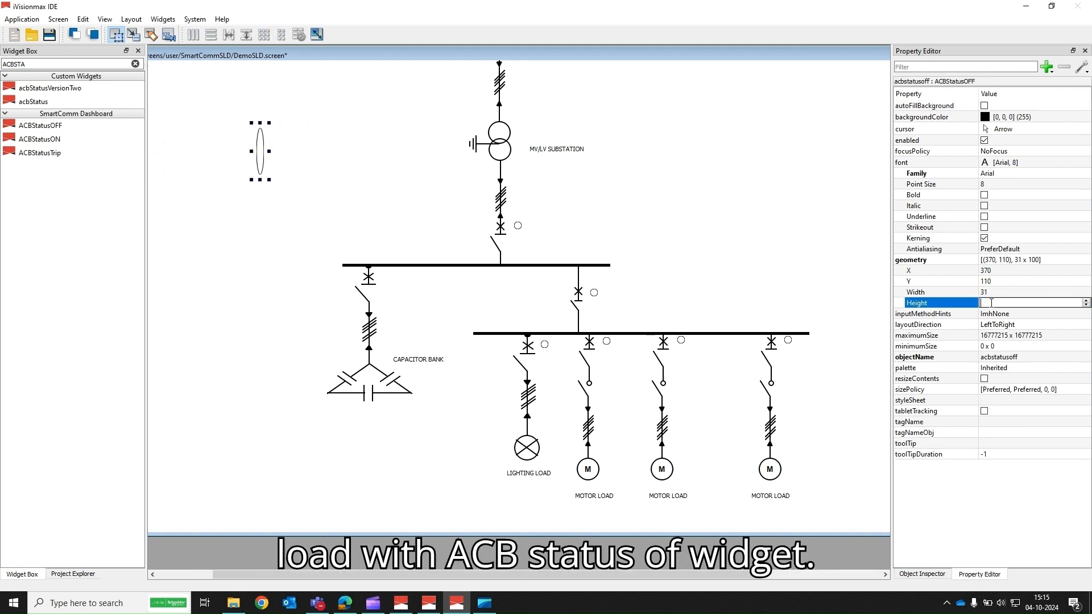
pyautogui.write('31')
pyautogui.press('Return')
# Step: Bind the ACBStatusOFF widget's tagName to acb_1.ST.CB.OFF from the ACBstatus user tags and move it beside the capacitor bank's breaker
pyautogui.click(609, 214)
pyautogui.click(259, 136)
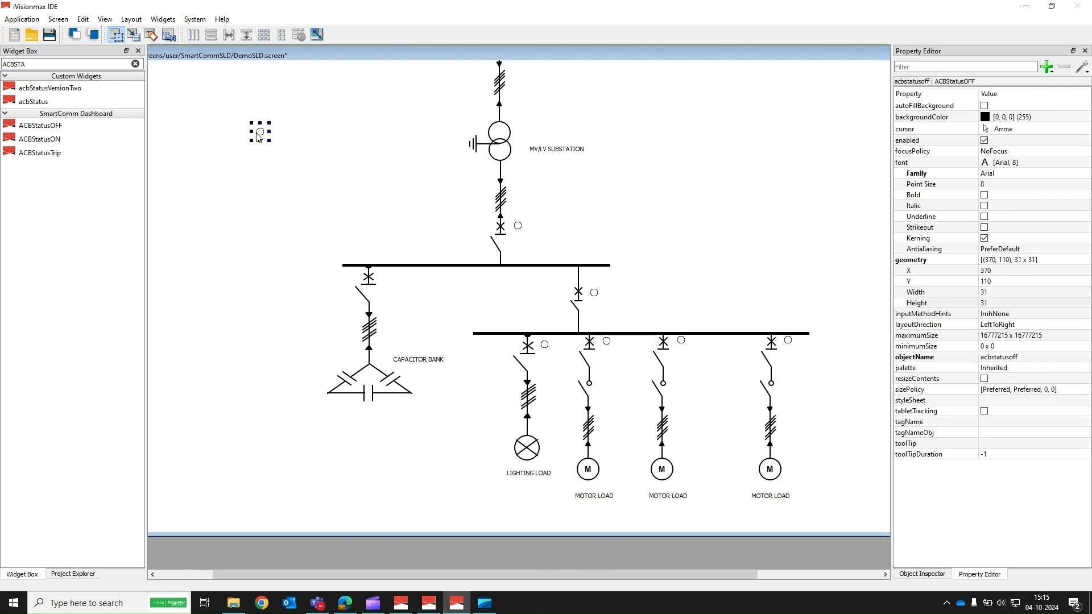
pyautogui.click(1017, 422)
pyautogui.click(1076, 421)
pyautogui.click(431, 196)
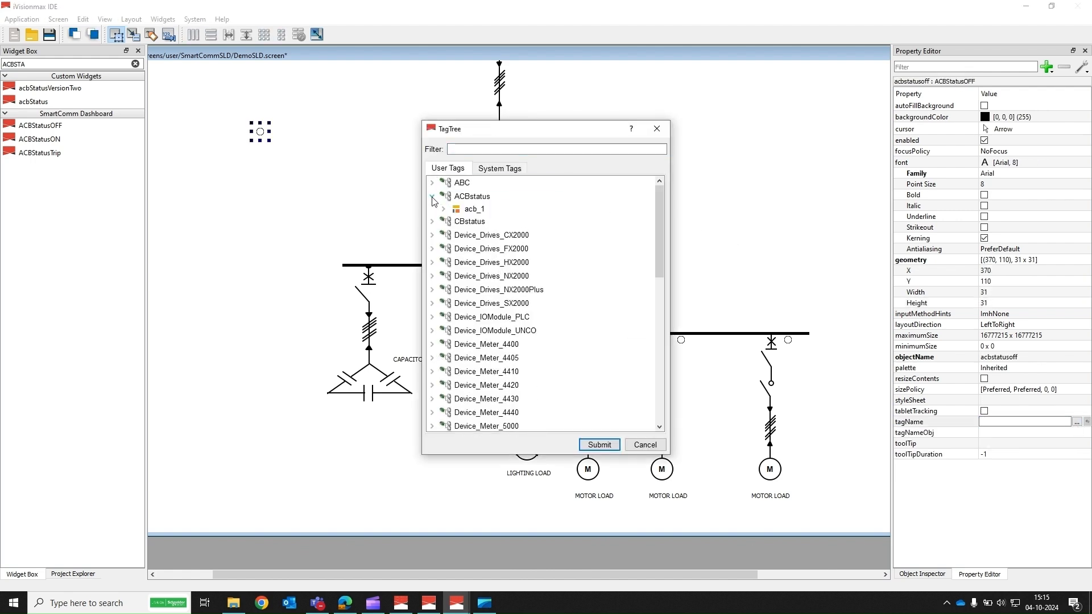
pyautogui.click(444, 209)
pyautogui.click(455, 220)
pyautogui.click(466, 232)
pyautogui.click(505, 254)
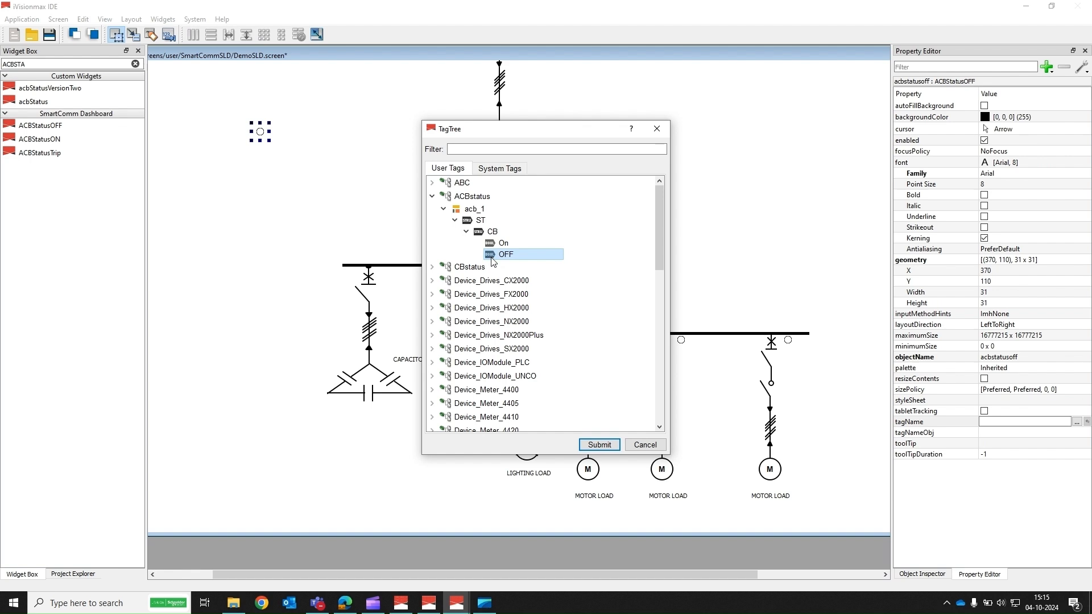
pyautogui.click(599, 444)
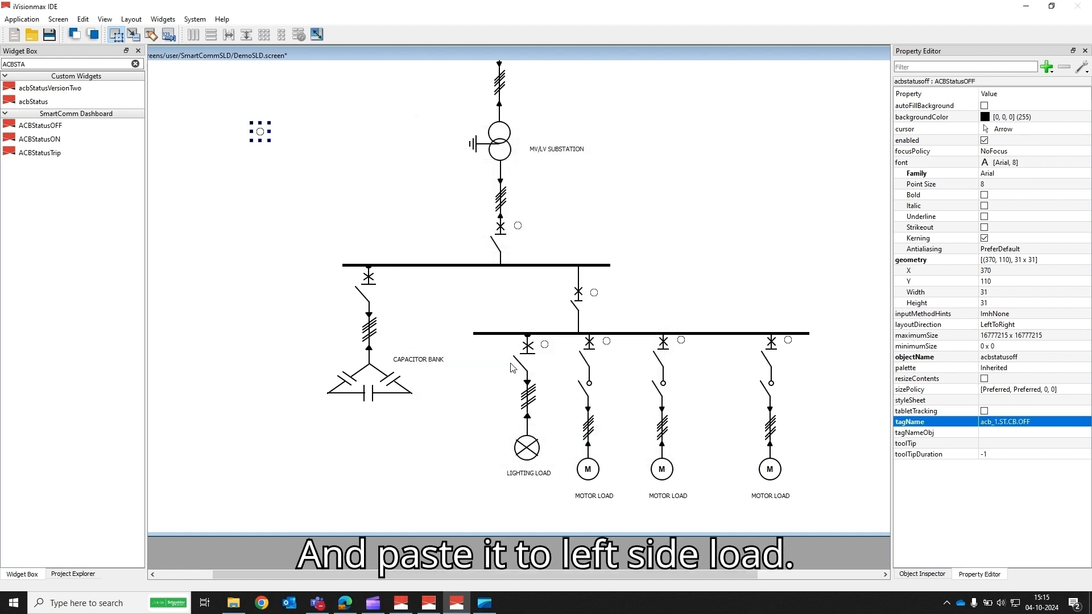
pyautogui.moveTo(261, 132); pyautogui.dragTo(390, 278)
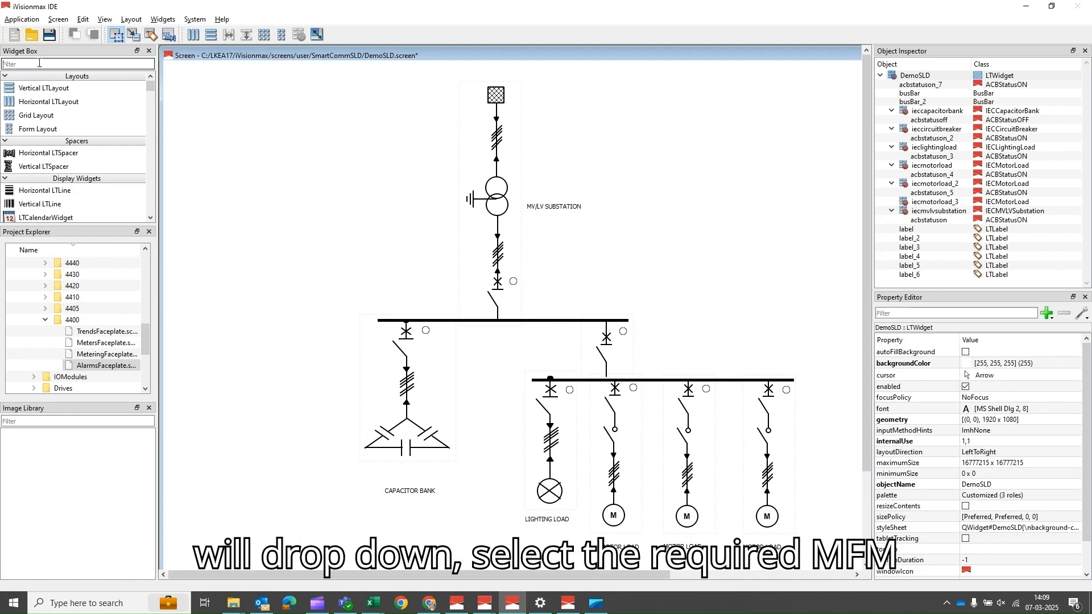
# Step: Search for MFM and place an MFM4400 meter widget beside the incoming circuit breaker
pyautogui.write('MFM')
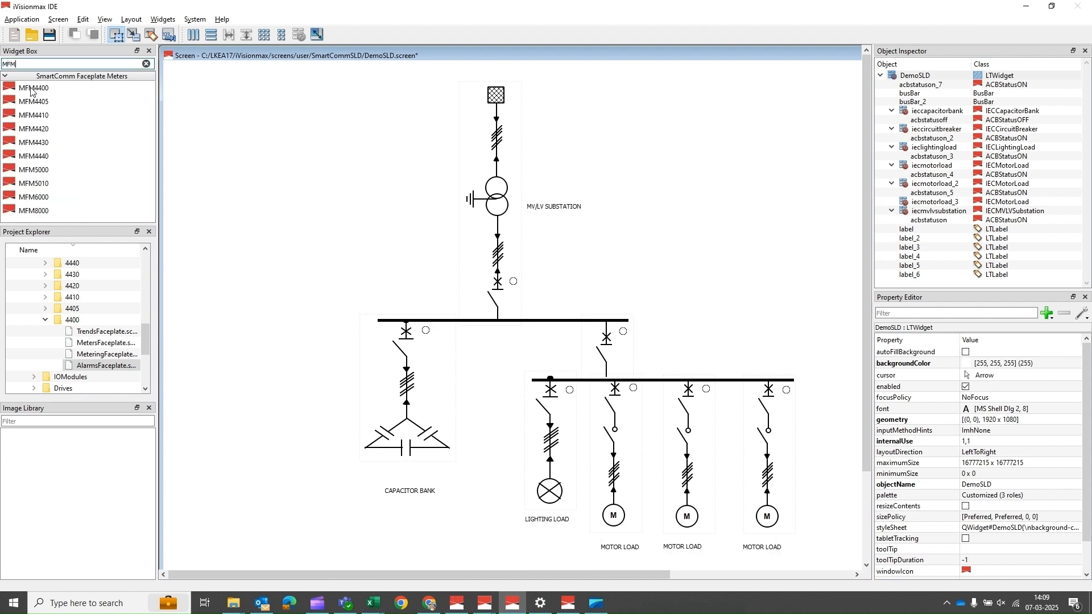
pyautogui.moveTo(32, 89); pyautogui.dragTo(470, 285)
pyautogui.click(414, 278)
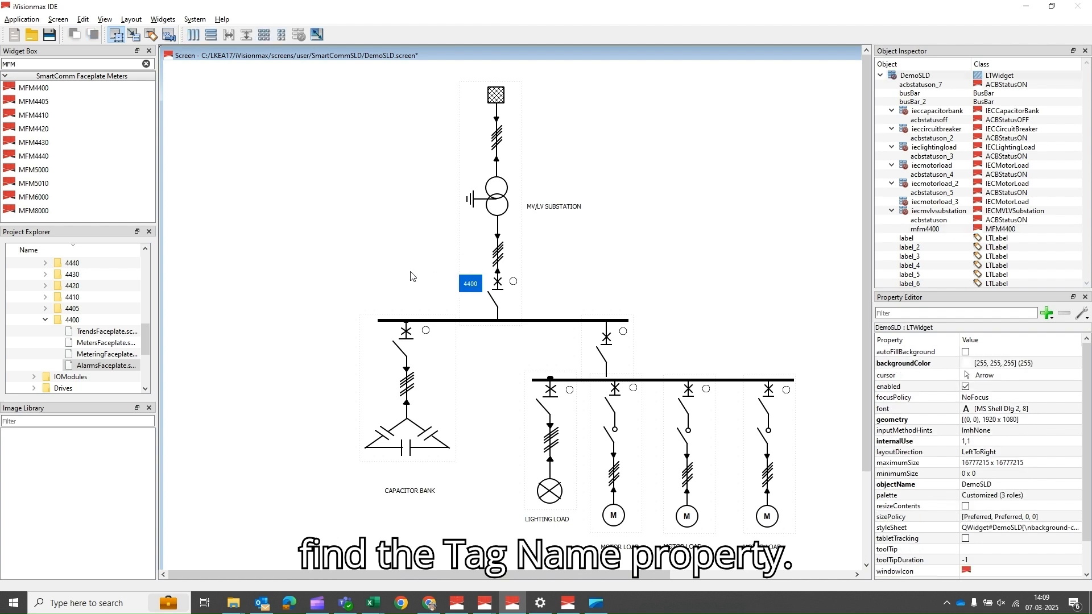
pyautogui.click(472, 291)
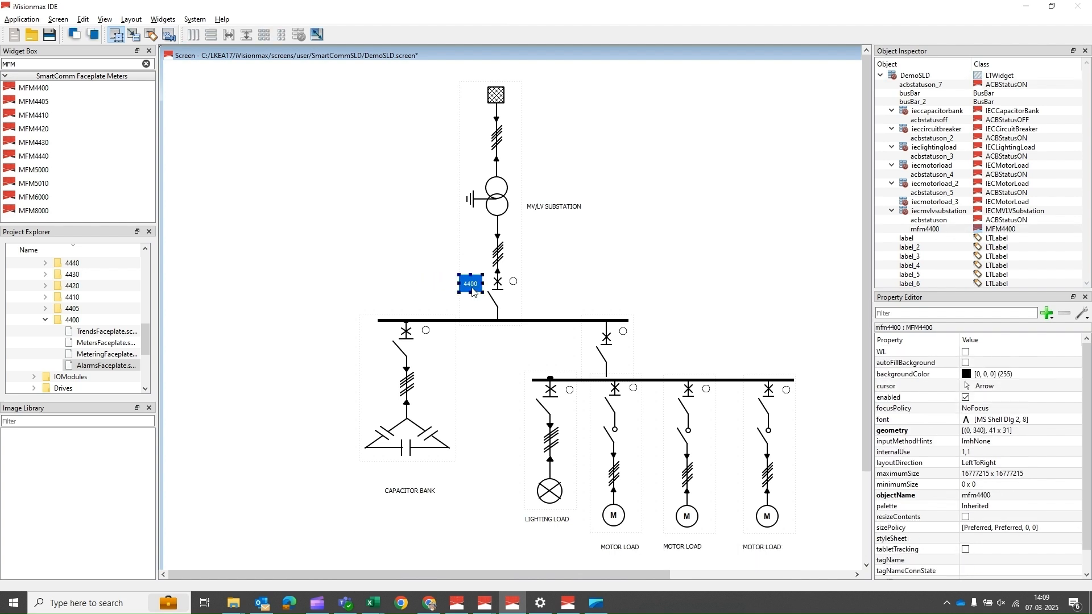
# Step: Bind the MFM4400 widget's tagName to Incomer_1 from the Device_Meter_4400 user tags
pyautogui.scroll(-1, 944, 551)
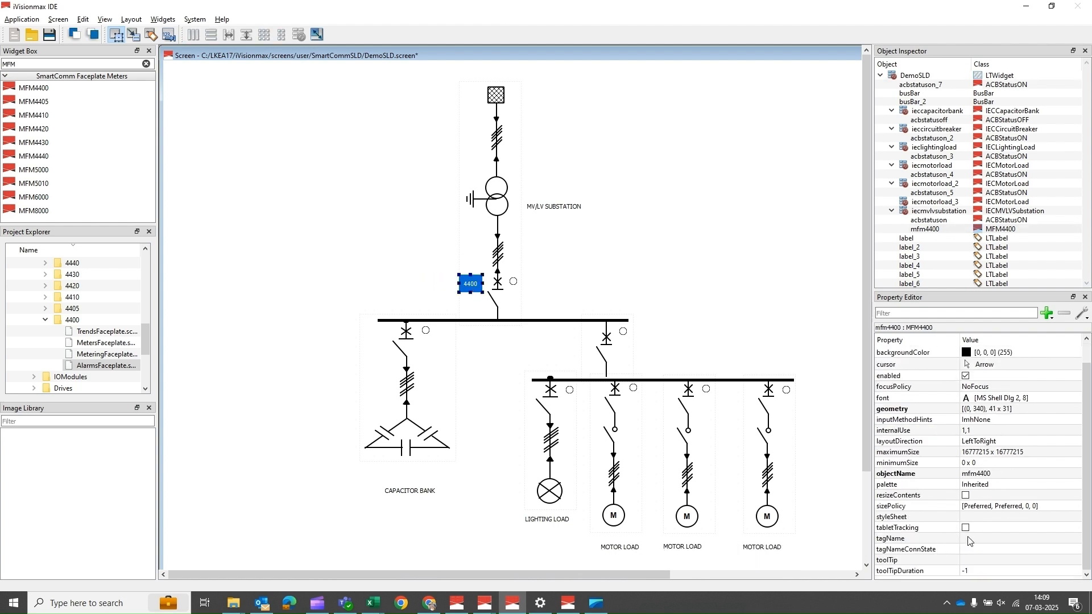
pyautogui.click(972, 539)
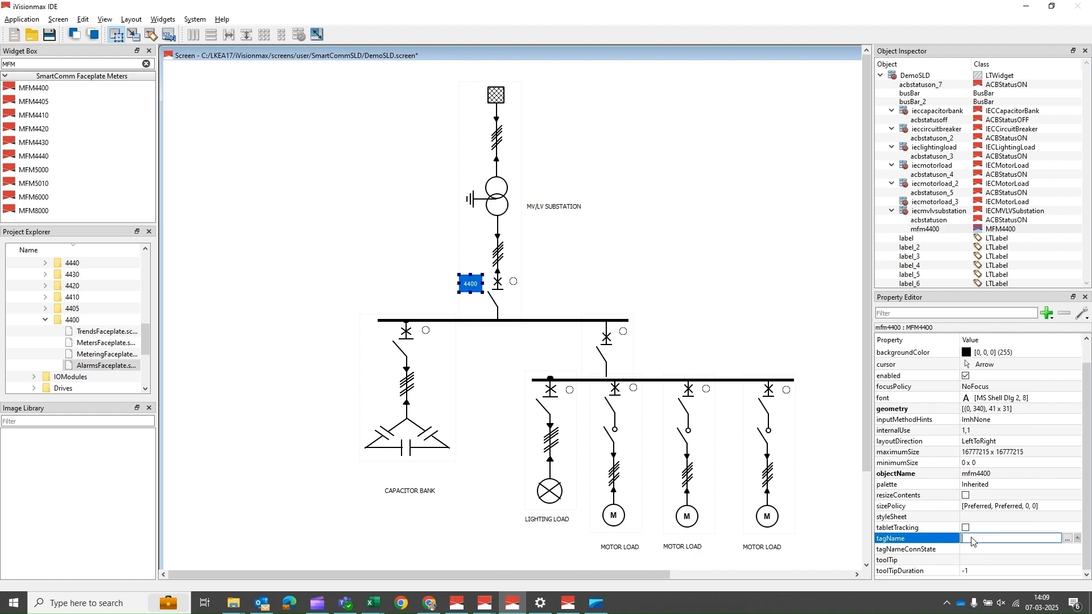
pyautogui.click(1068, 539)
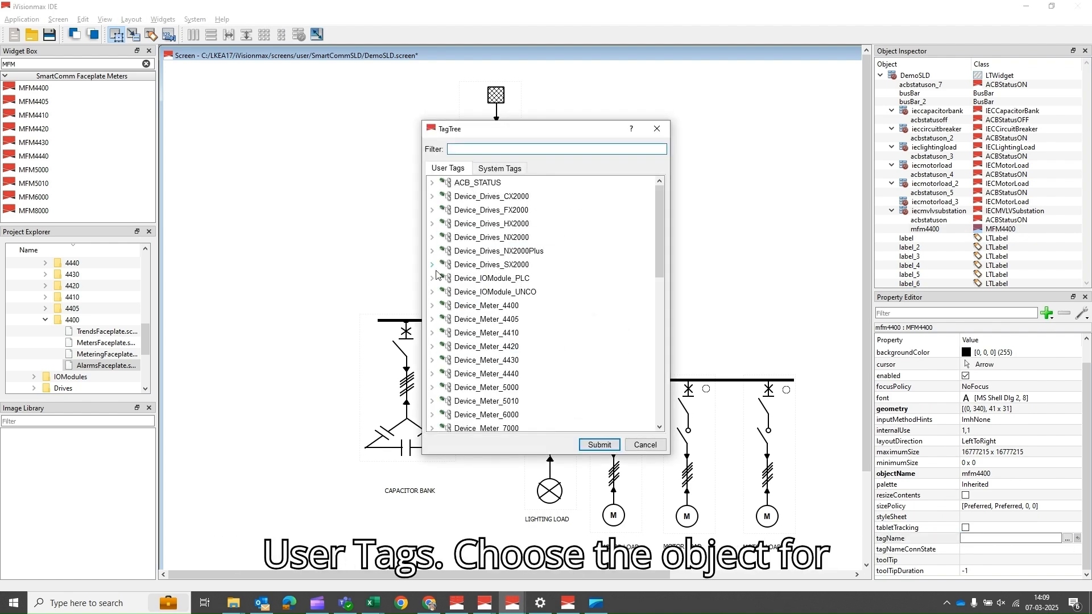
pyautogui.click(432, 306)
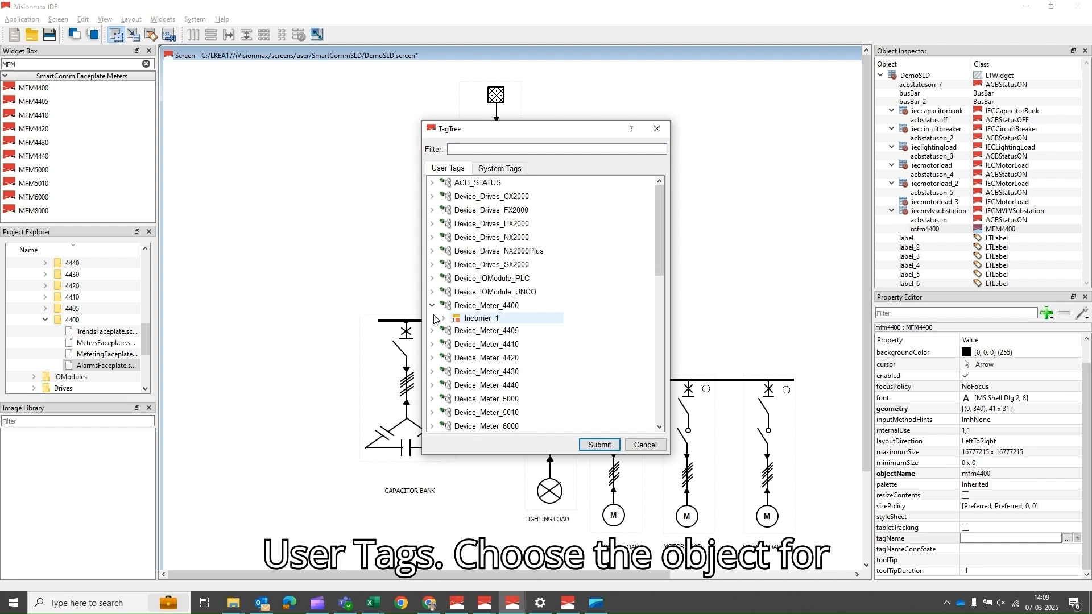
pyautogui.click(461, 319)
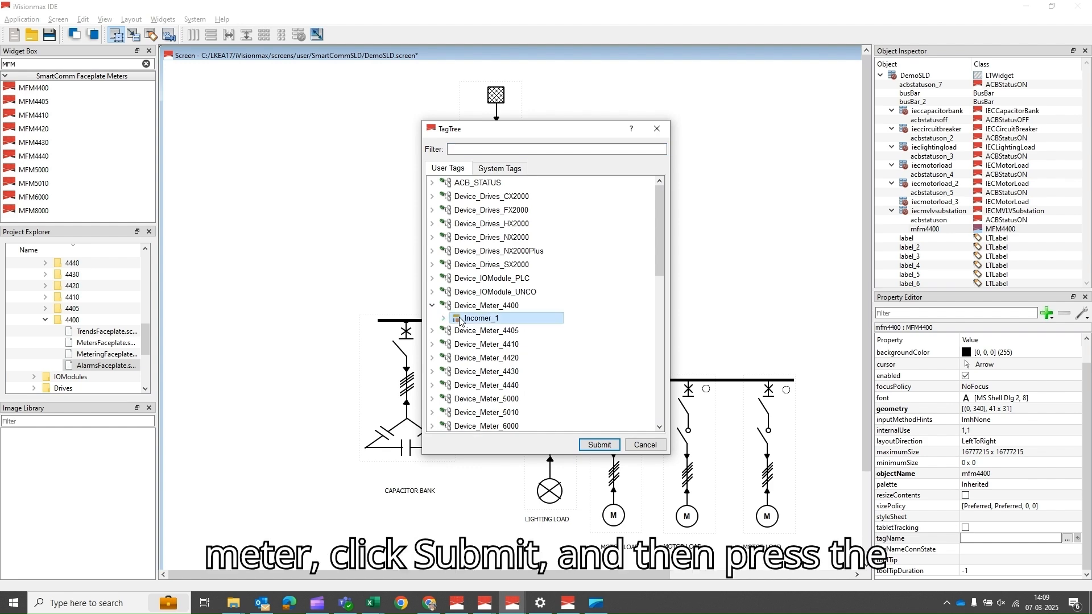
pyautogui.click(592, 448)
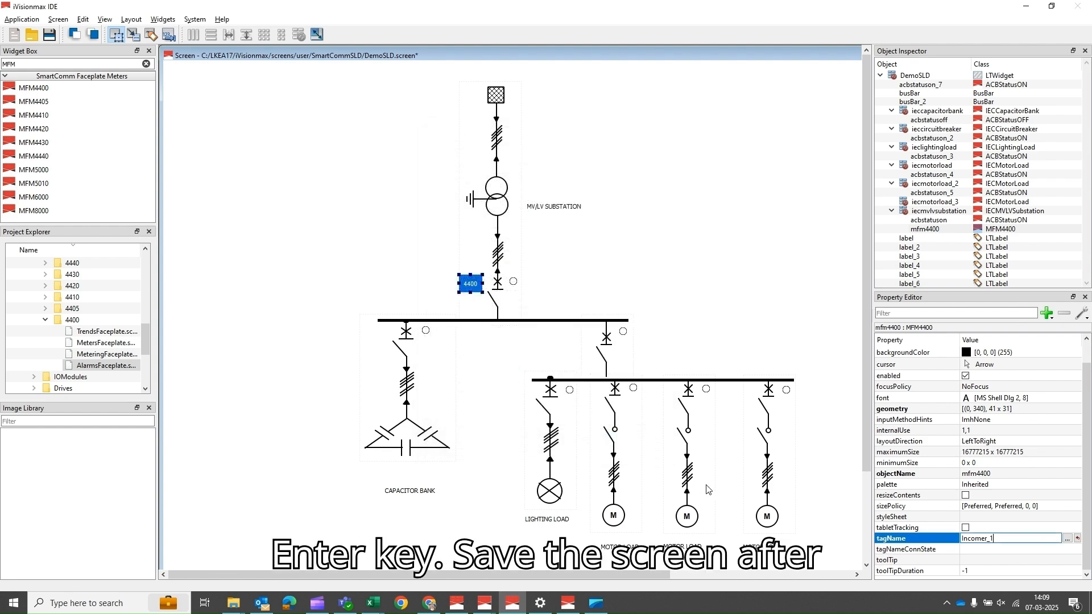
pyautogui.press('Return')
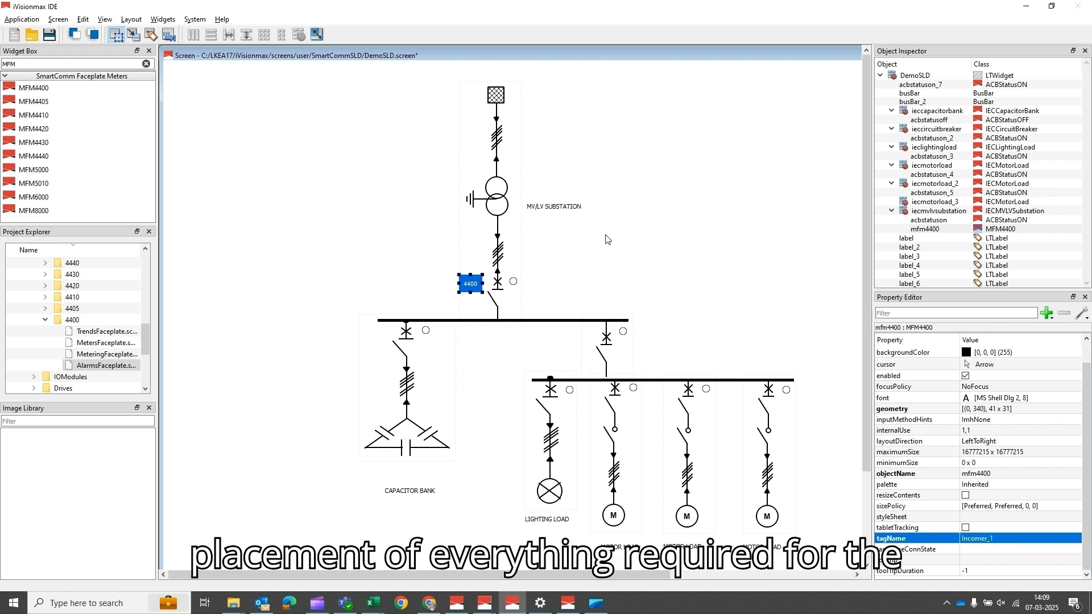
# Step: Save the DemoSLD screen and run it
pyautogui.hotkey('ctrl', 's')
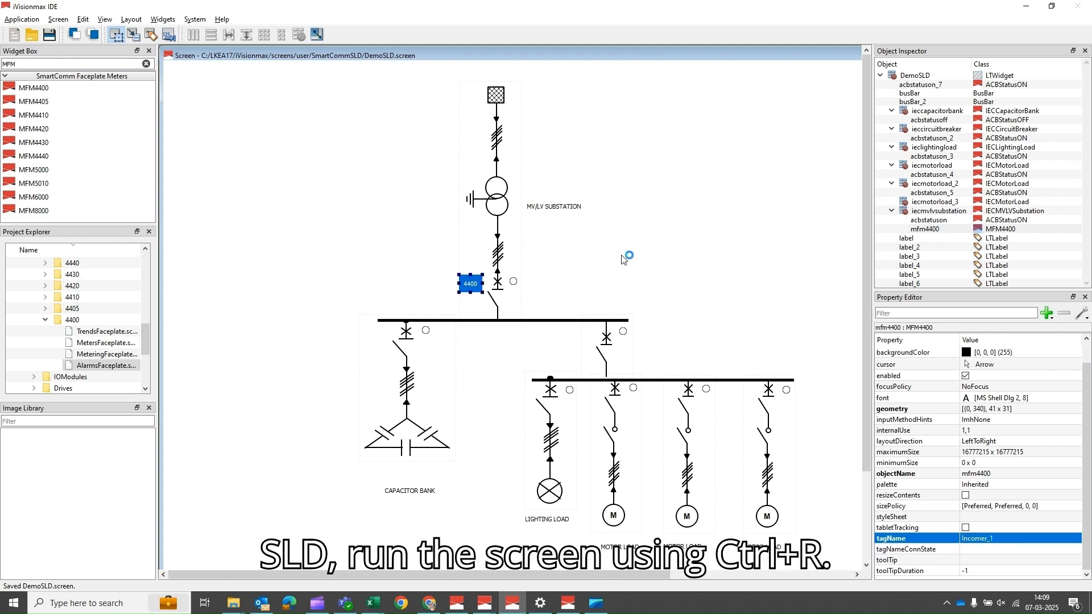
pyautogui.hotkey('ctrl', 'r')
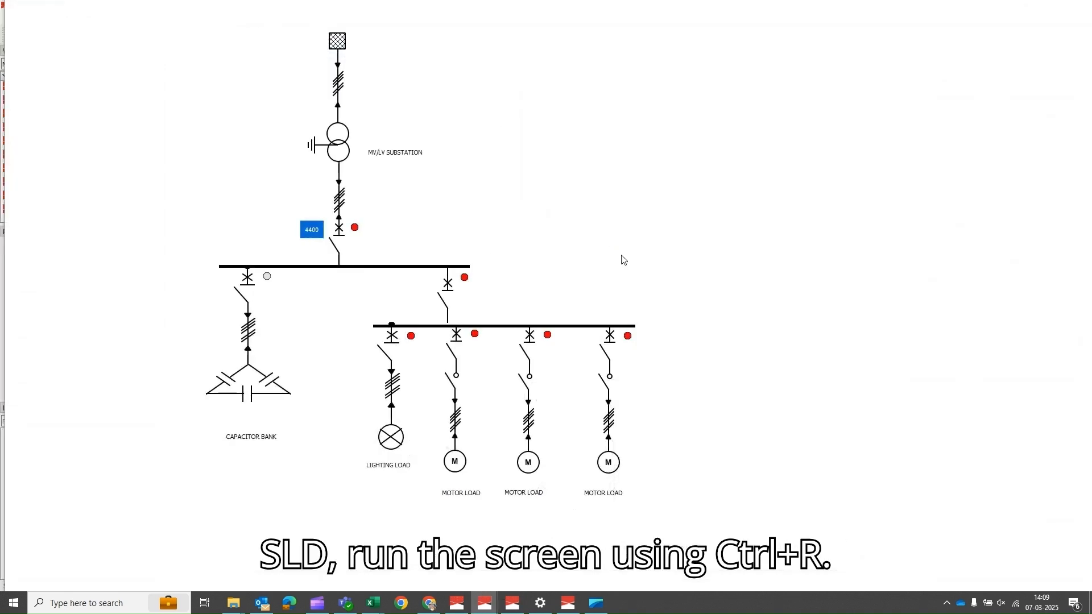
# Step: Open the 4400 meter's faceplate on the running screen and close it again
pyautogui.click(310, 230)
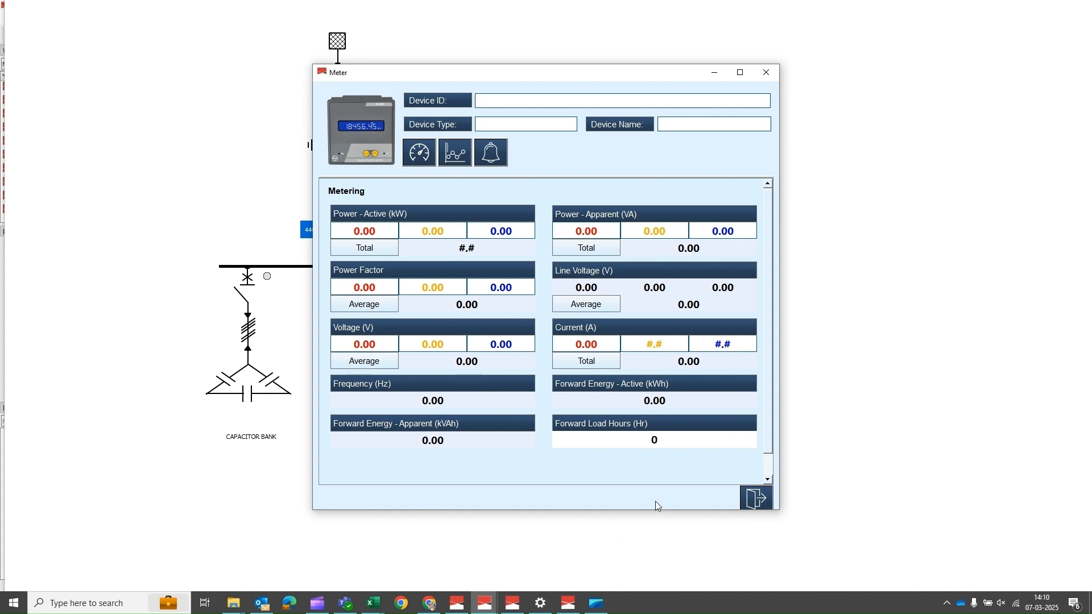
pyautogui.click(756, 497)
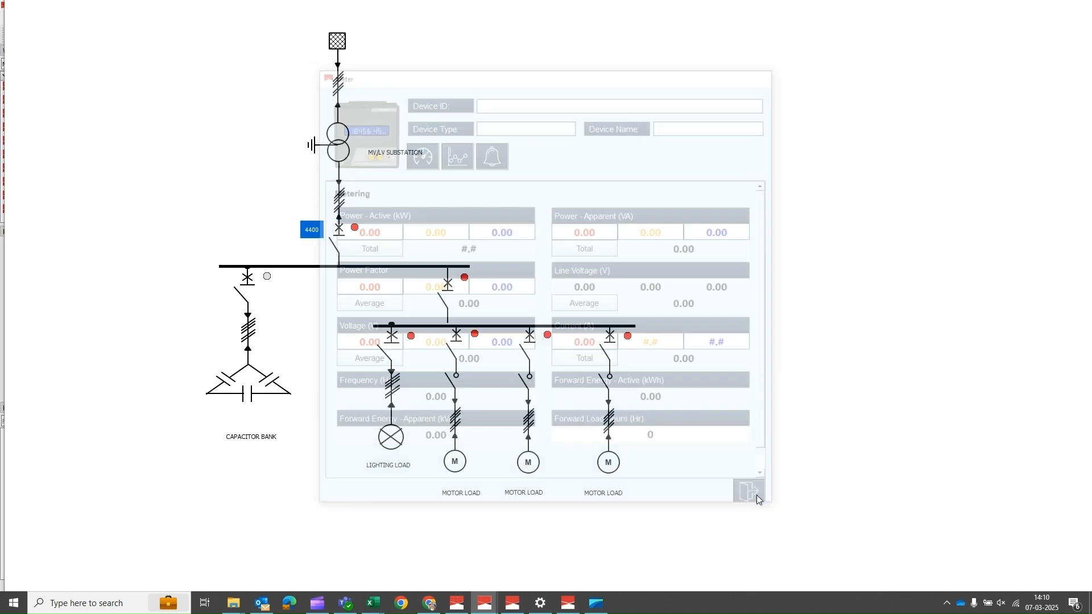